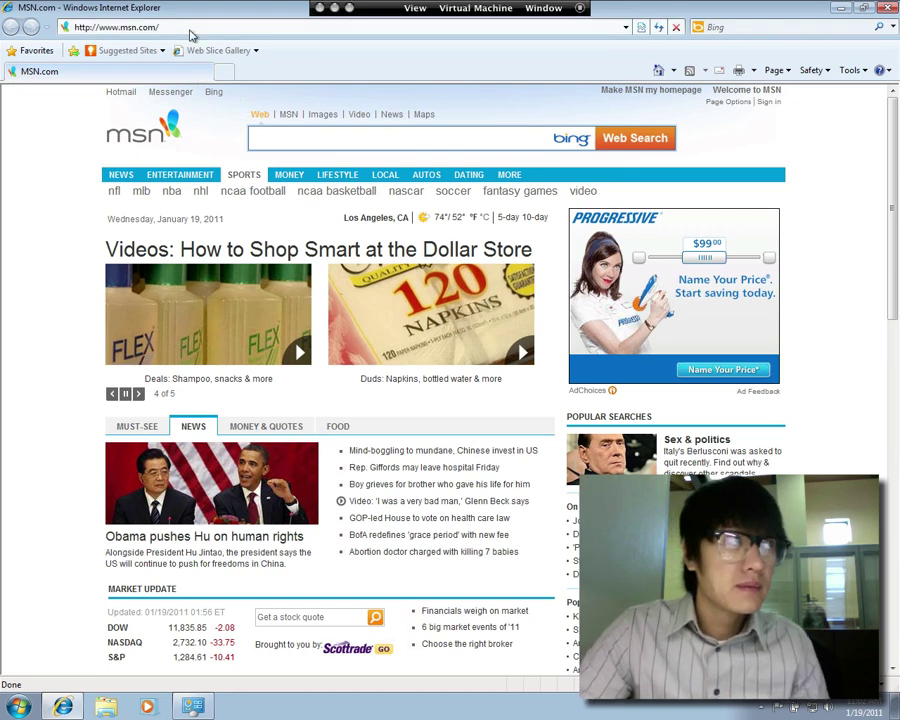
Load ninite.com in Internet Explorer's address bar
{"action": "left_click", "coordinate": [190, 27]}
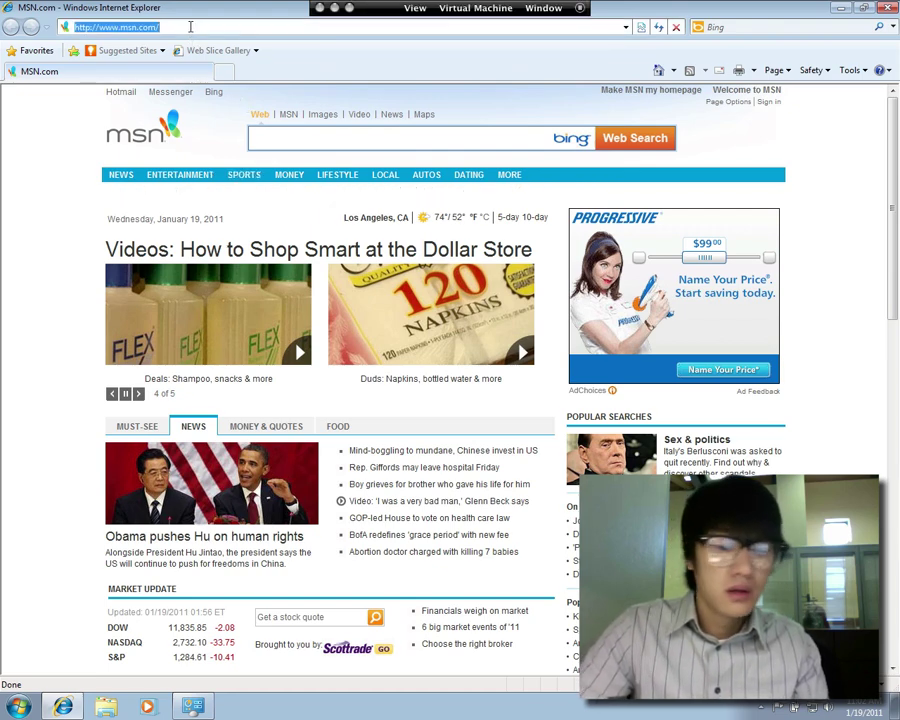
{"action": "type", "text": "ni"}
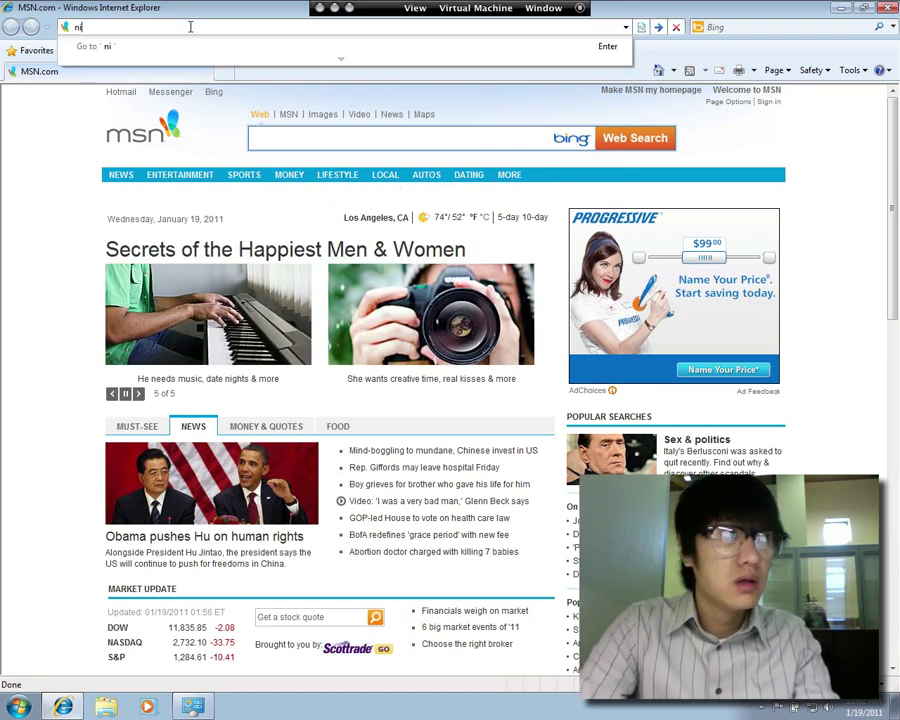
{"action": "type", "text": "nite.com"}
{"action": "key", "text": "Return"}
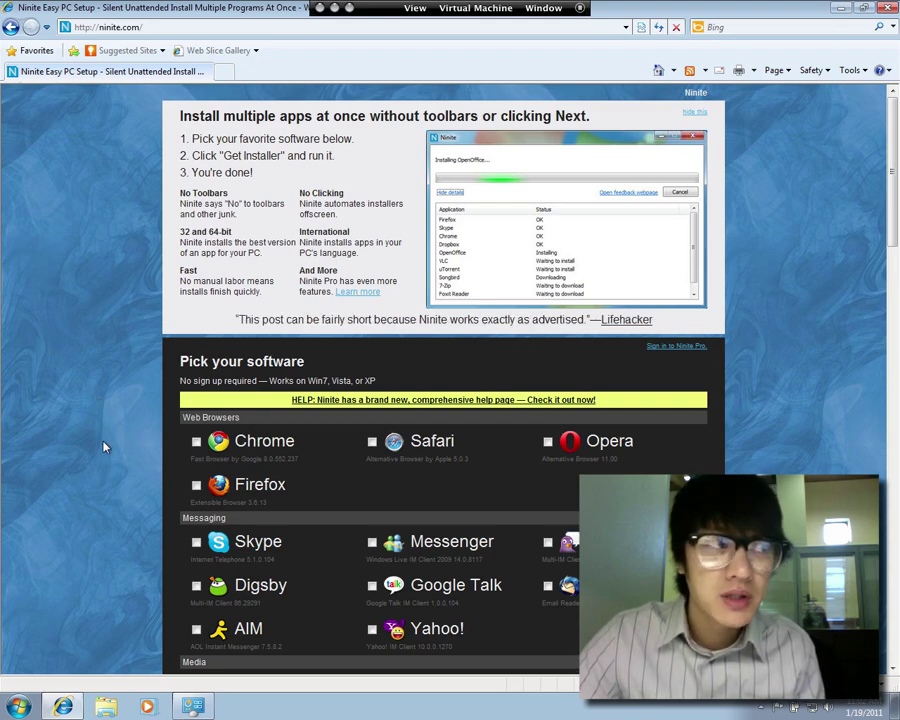
{"action": "scroll", "coordinate": [105, 447], "scroll_direction": "down", "scroll_amount": 3}
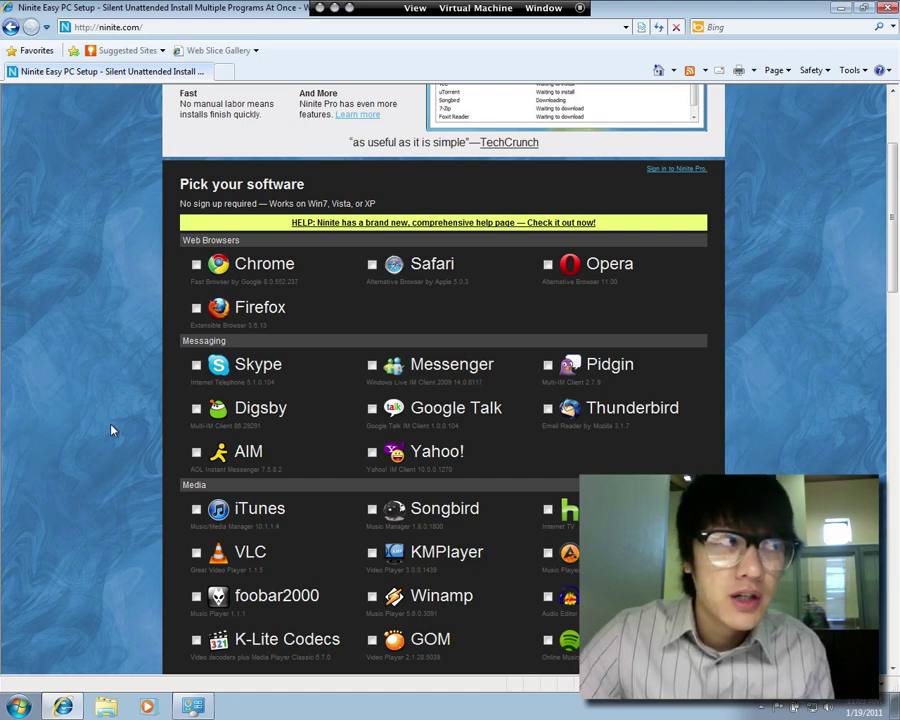
{"action": "scroll", "coordinate": [110, 433], "scroll_direction": "up", "scroll_amount": 2}
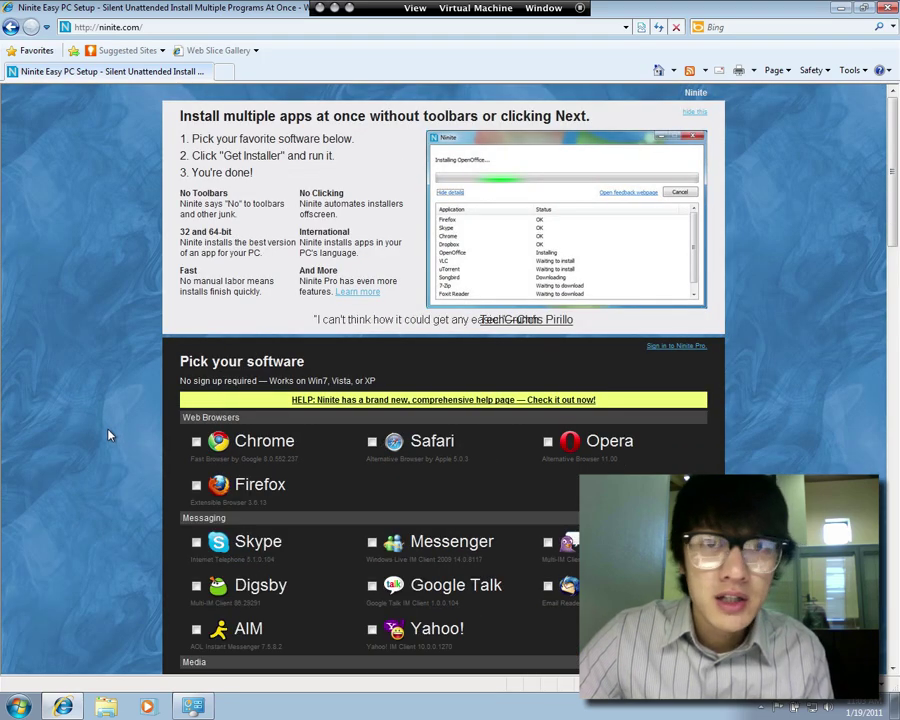
{"action": "scroll", "coordinate": [110, 434], "scroll_direction": "down", "scroll_amount": 3}
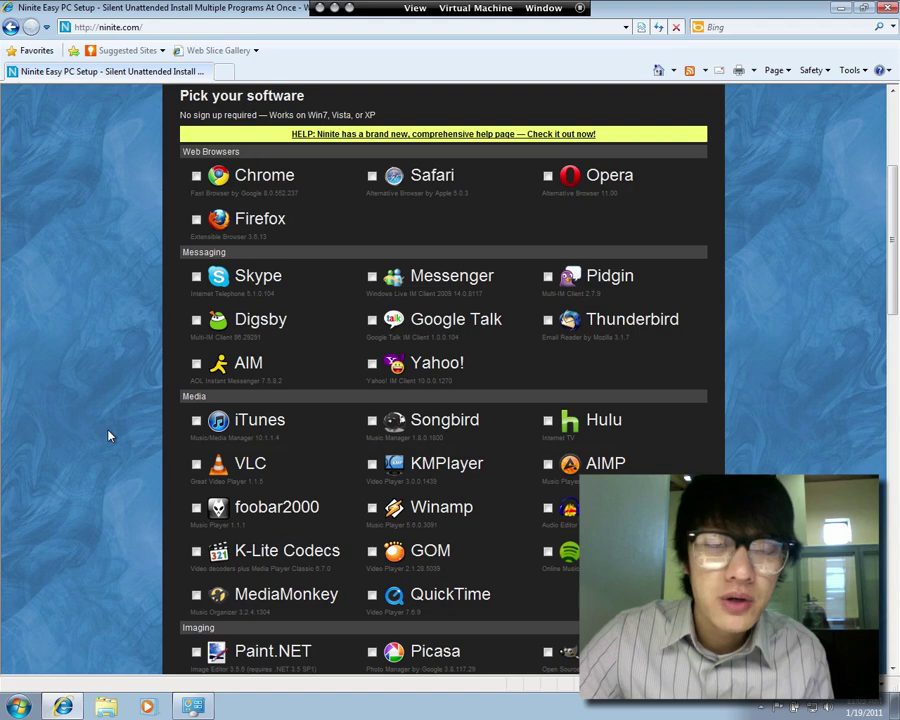
{"action": "scroll", "coordinate": [110, 436], "scroll_direction": "up", "scroll_amount": 4}
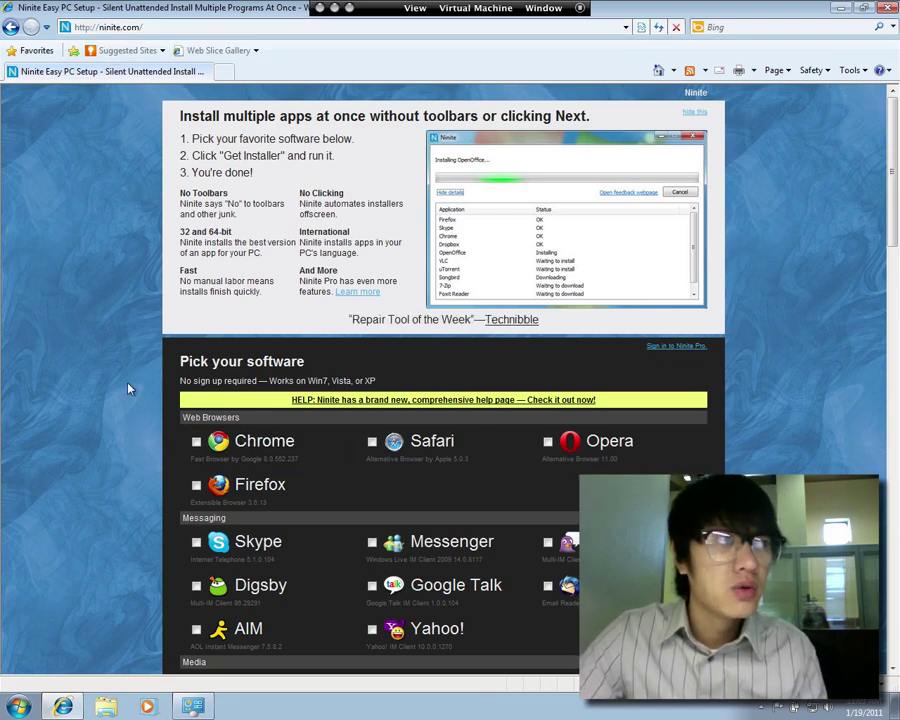
{"action": "scroll", "coordinate": [129, 395], "scroll_direction": "down", "scroll_amount": 5}
{"action": "scroll", "coordinate": [128, 390], "scroll_direction": "up", "scroll_amount": 5}
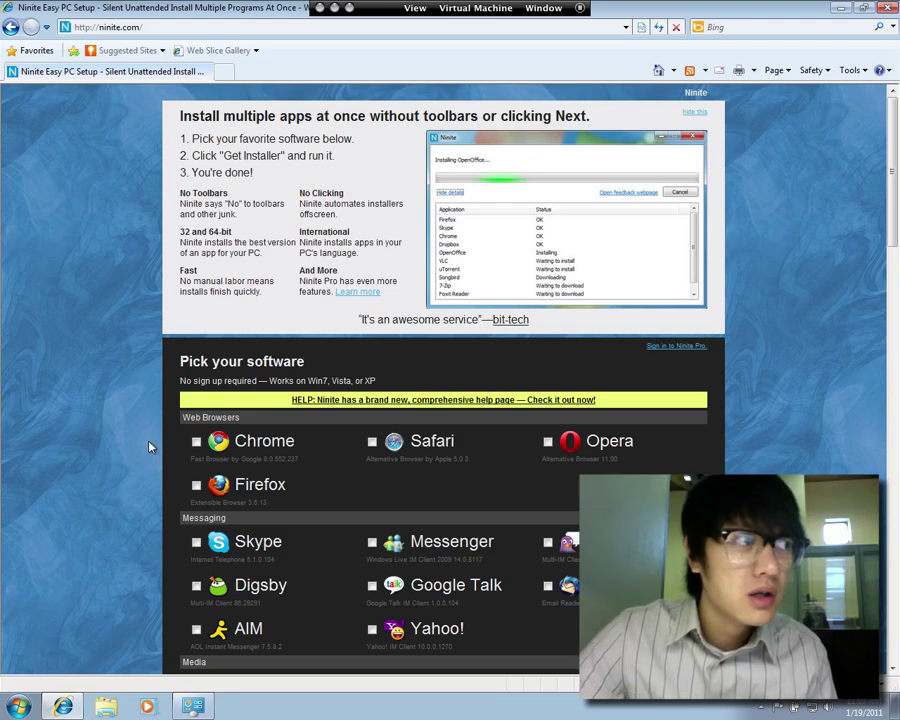
Tick Chrome, Firefox, Skype and Google Talk in the Ninite app list
{"action": "left_click", "coordinate": [196, 441]}
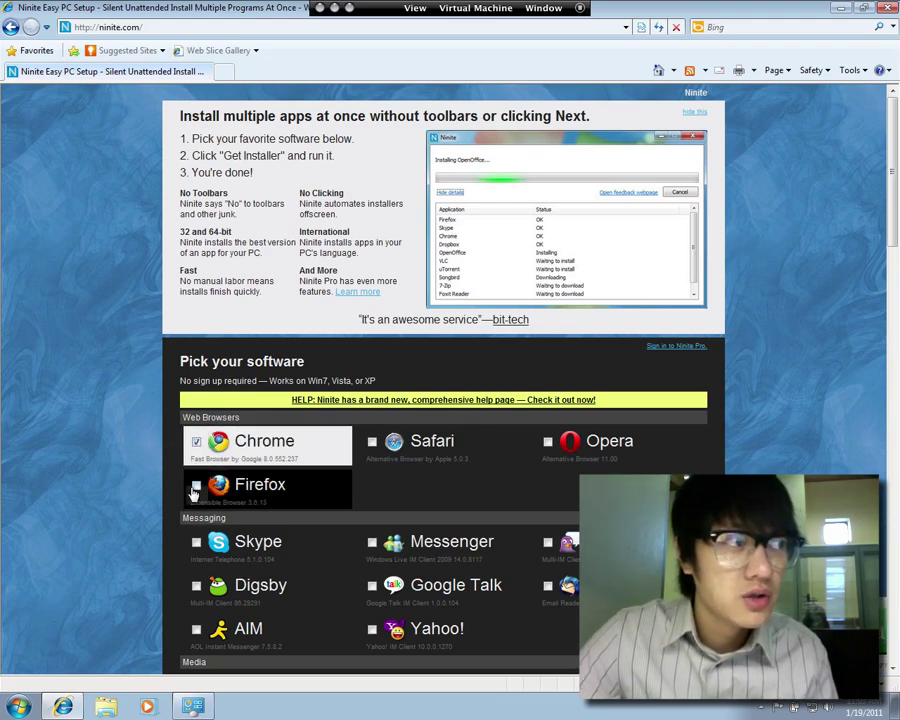
{"action": "left_click", "coordinate": [196, 487]}
{"action": "scroll", "coordinate": [131, 488], "scroll_direction": "down", "scroll_amount": 4}
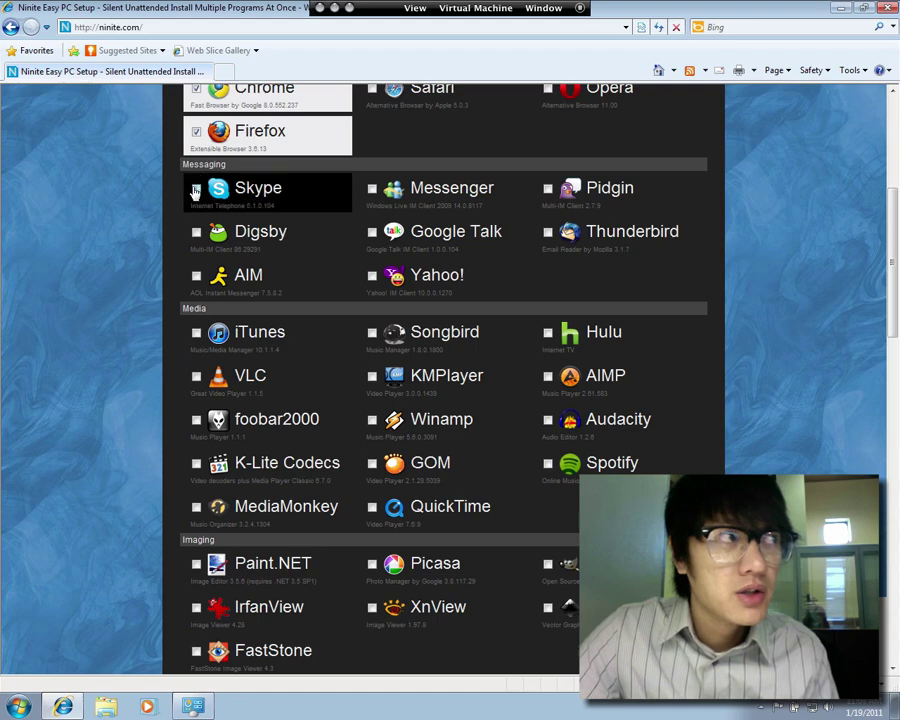
{"action": "left_click", "coordinate": [220, 205]}
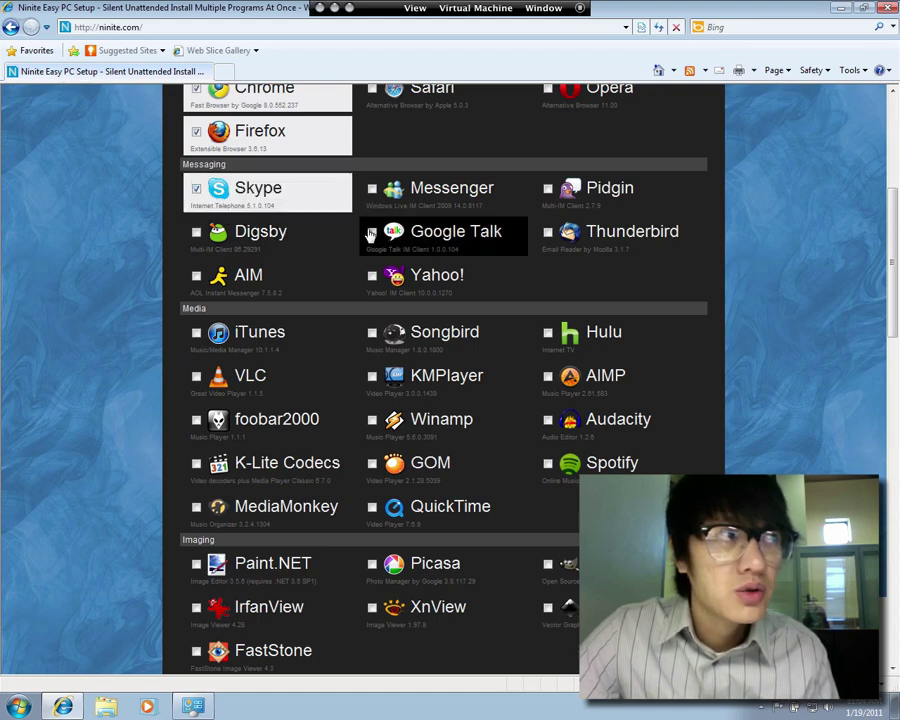
{"action": "left_click", "coordinate": [371, 233]}
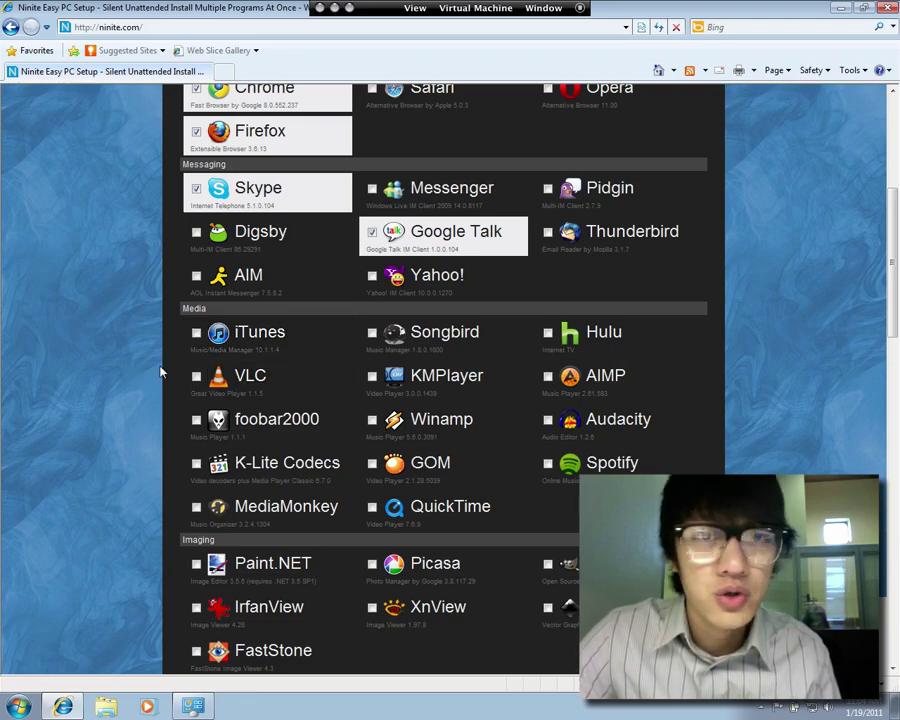
Tick VLC, K-Lite Codecs, Hulu, Audacity, QuickTime and Adobe Reader
{"action": "left_click", "coordinate": [194, 375]}
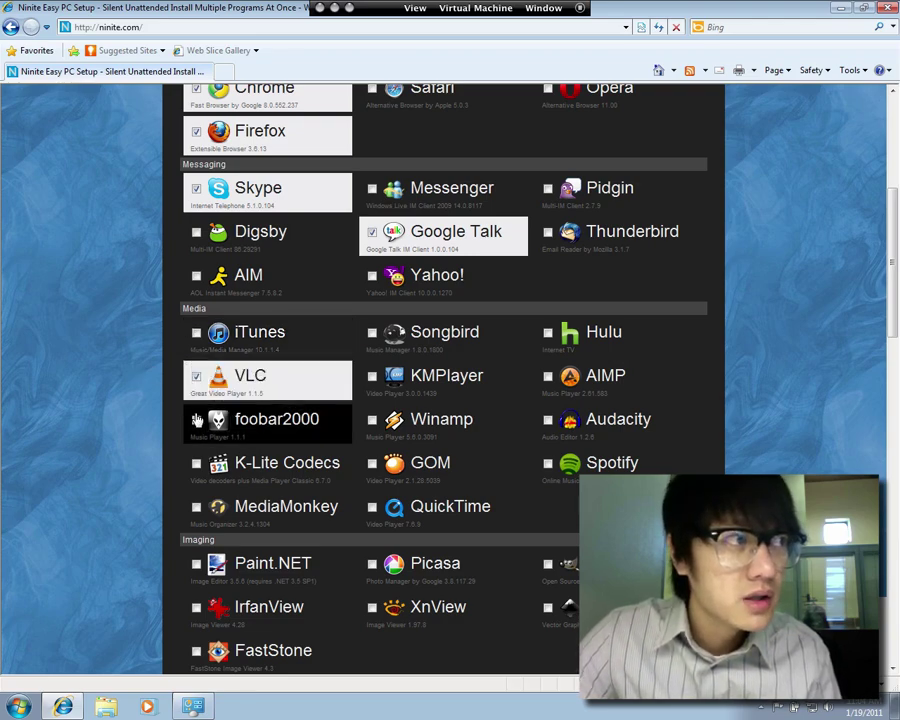
{"action": "left_click", "coordinate": [196, 462]}
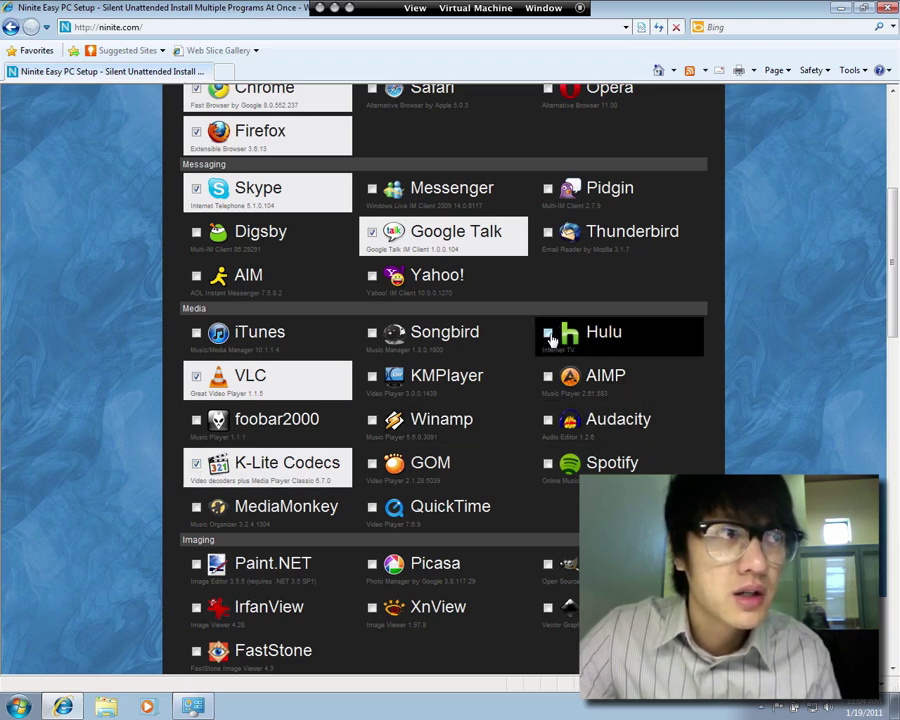
{"action": "left_click", "coordinate": [548, 336]}
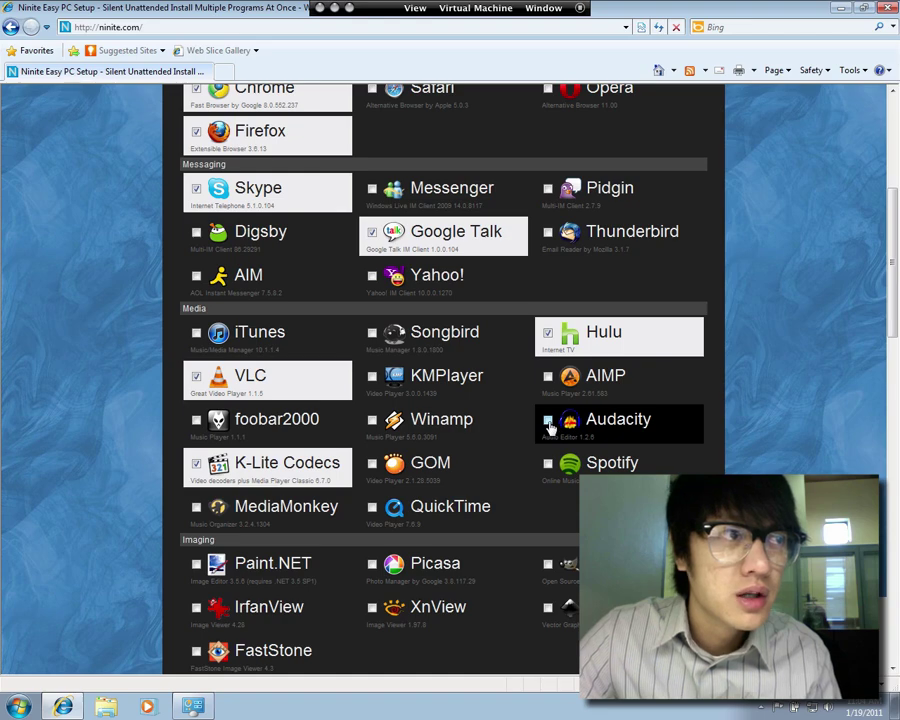
{"action": "left_click", "coordinate": [549, 425]}
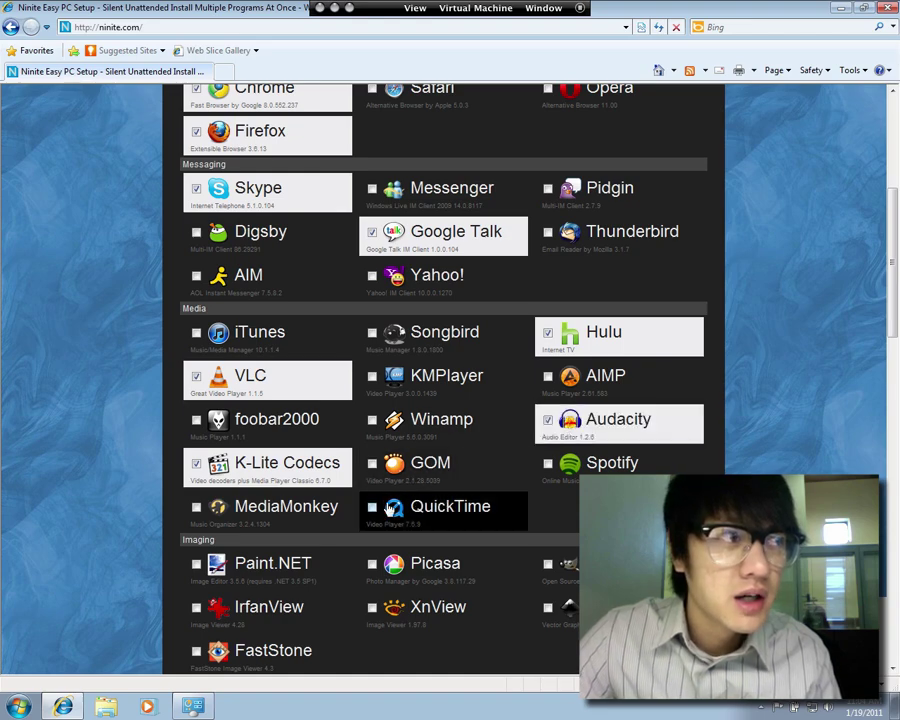
{"action": "left_click", "coordinate": [374, 510]}
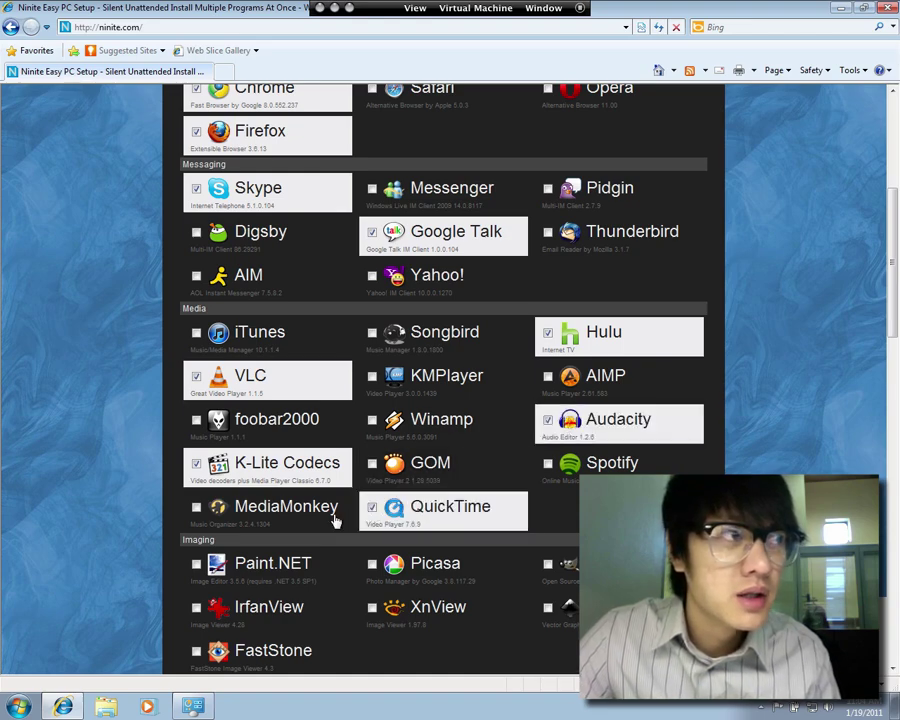
{"action": "scroll", "coordinate": [200, 520], "scroll_direction": "down", "scroll_amount": 1}
{"action": "scroll", "coordinate": [200, 520], "scroll_direction": "down", "scroll_amount": 3}
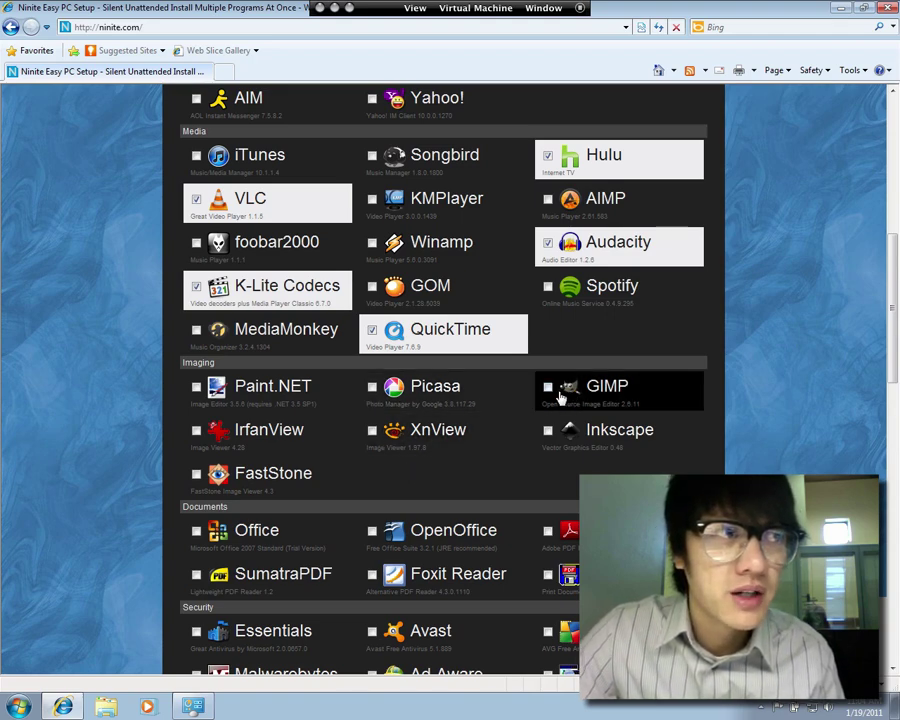
{"action": "left_click", "coordinate": [547, 533]}
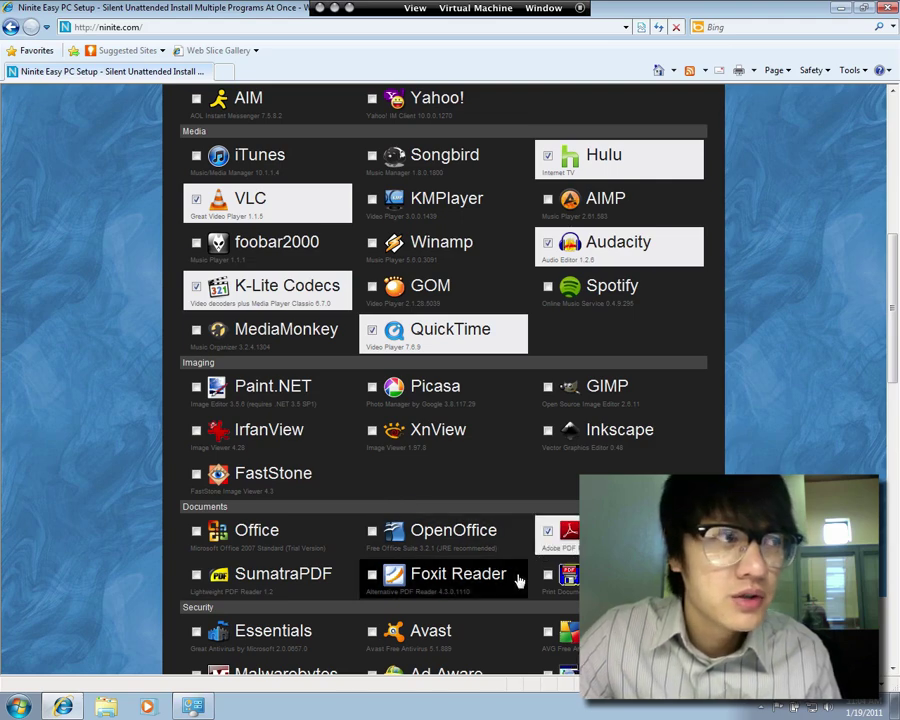
Tick uTorrent, Dropbox and the Flash, .NET, Silverlight, Flash (IE), Java and Air runtimes
{"action": "scroll", "coordinate": [410, 580], "scroll_direction": "down", "scroll_amount": 5}
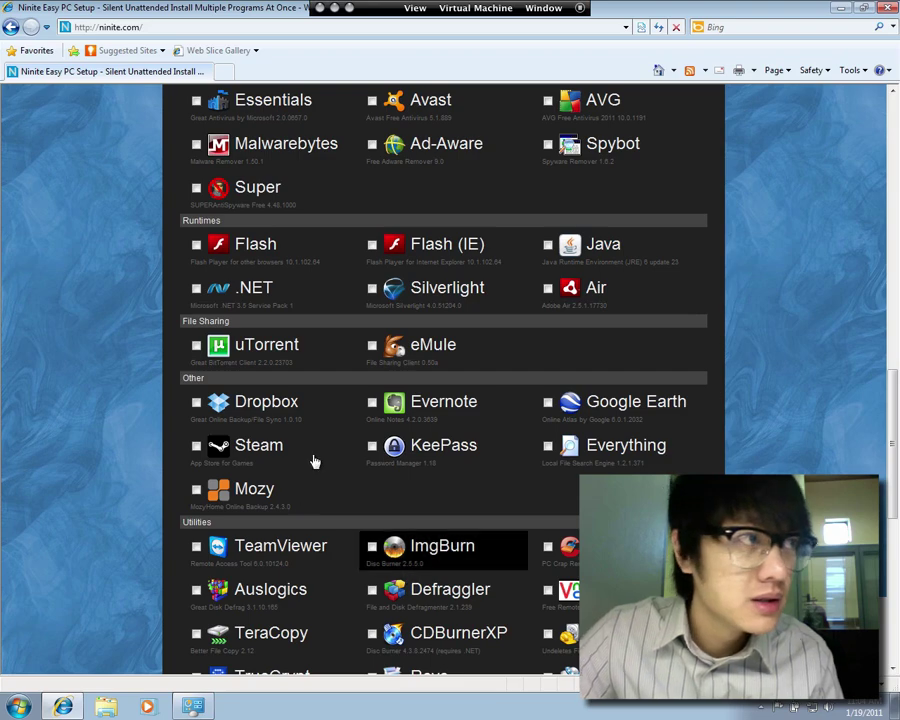
{"action": "left_click", "coordinate": [197, 350]}
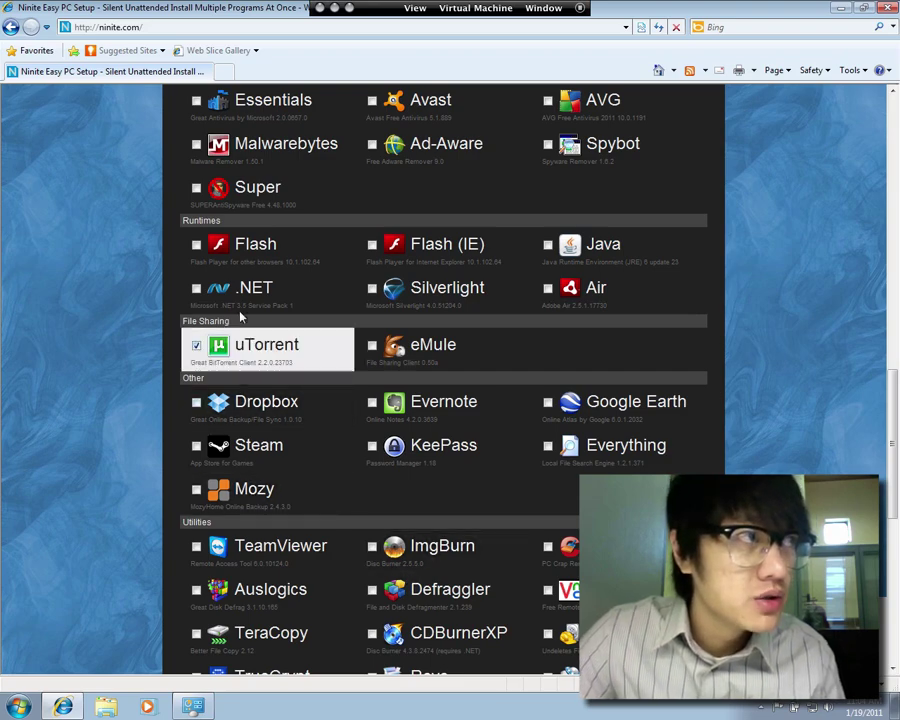
{"action": "left_click", "coordinate": [199, 252]}
{"action": "left_click", "coordinate": [198, 292]}
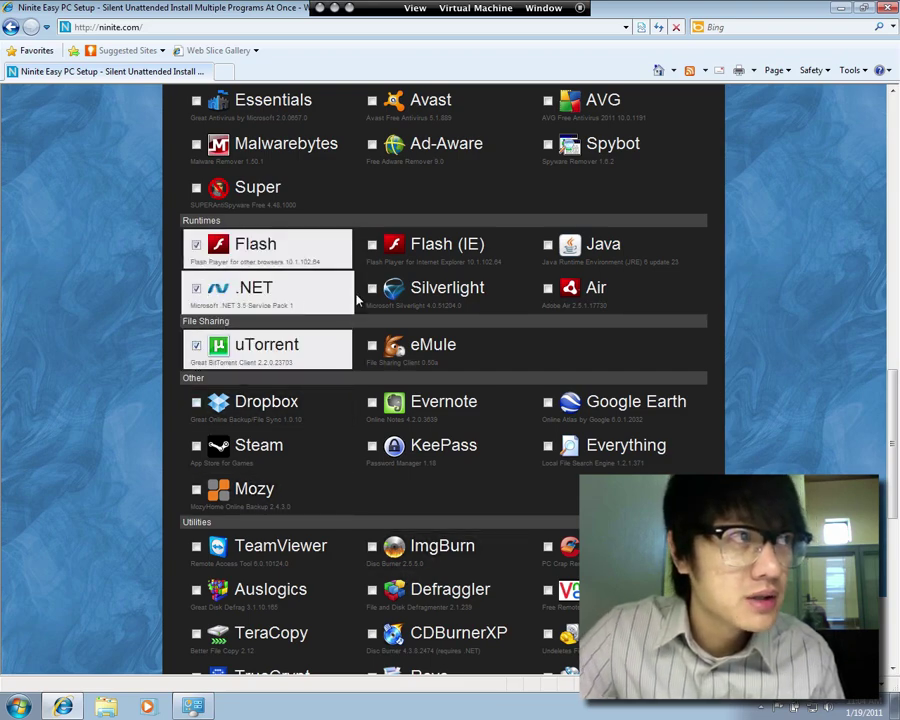
{"action": "left_click", "coordinate": [371, 294]}
{"action": "left_click", "coordinate": [372, 248]}
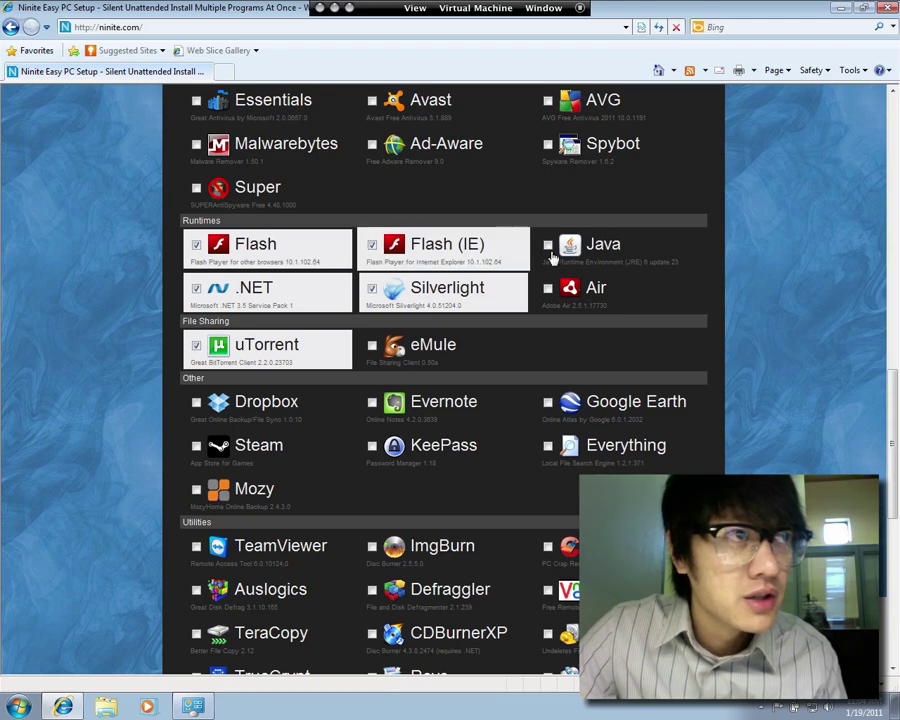
{"action": "left_click", "coordinate": [550, 250]}
{"action": "left_click", "coordinate": [548, 288]}
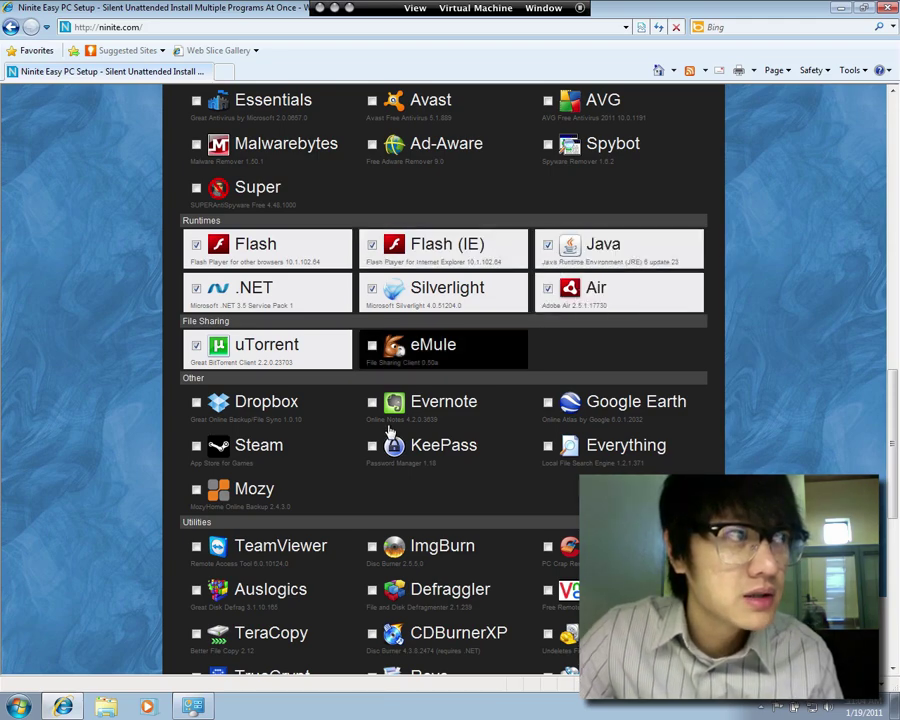
{"action": "left_click", "coordinate": [197, 402]}
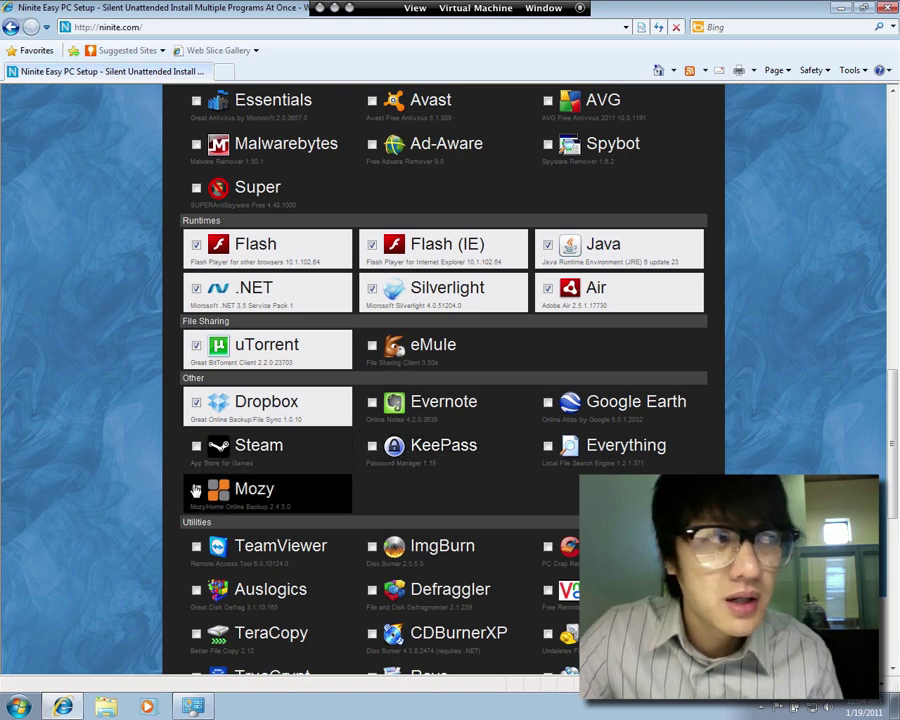
Tick TeamViewer, Auslogics, TeraCopy, TrueCrypt, CDBurnerXP, ImgBurn, CCleaner, Recuva, Revo and 7-Zip
{"action": "scroll", "coordinate": [200, 545], "scroll_direction": "down", "scroll_amount": 3}
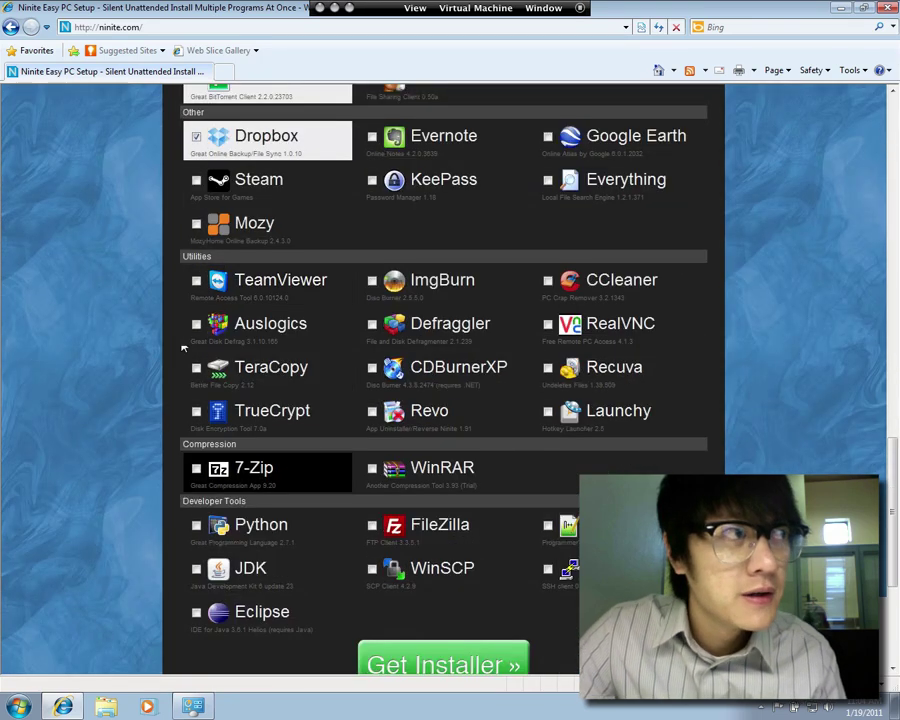
{"action": "left_click", "coordinate": [196, 282]}
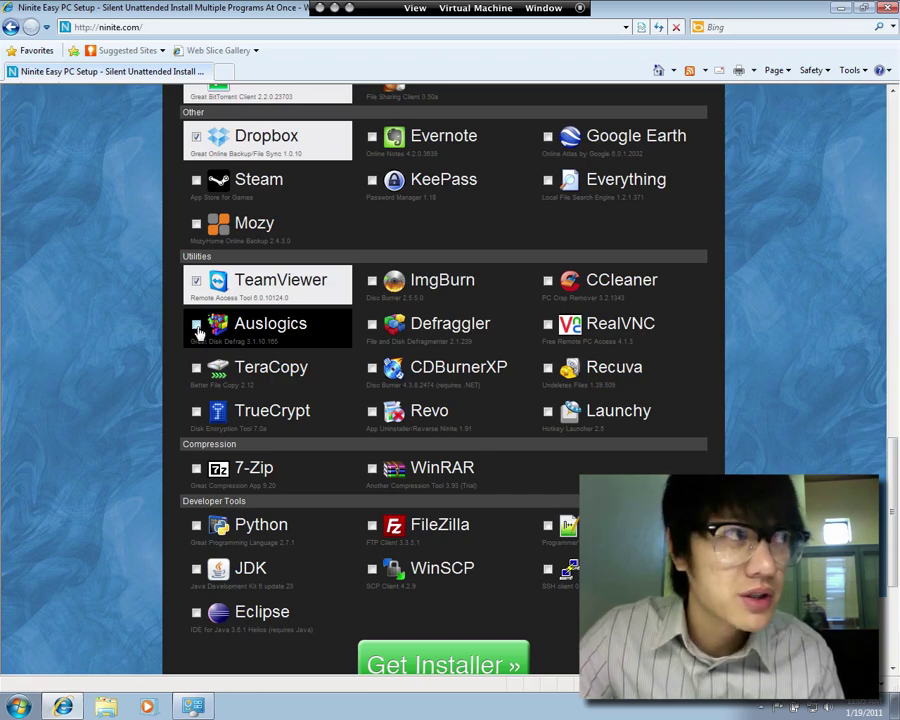
{"action": "left_click", "coordinate": [196, 328]}
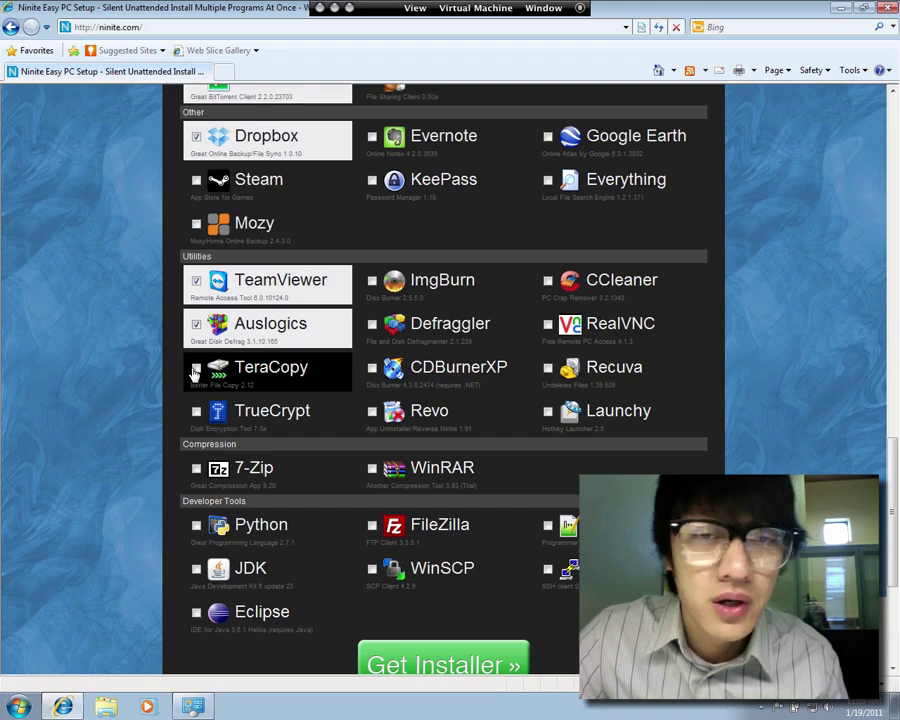
{"action": "left_click", "coordinate": [196, 370]}
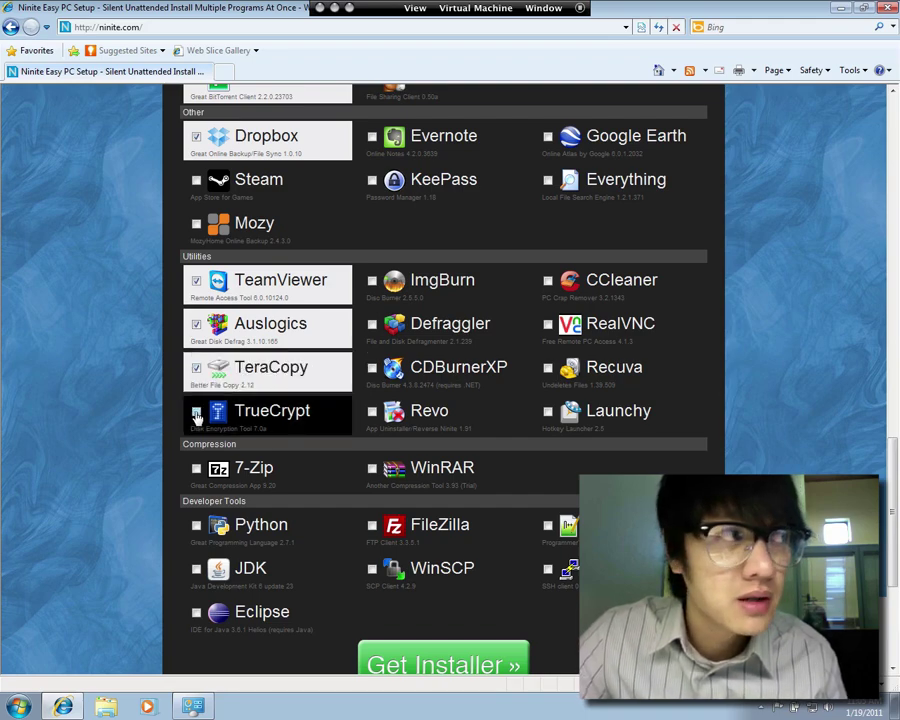
{"action": "left_click", "coordinate": [197, 415]}
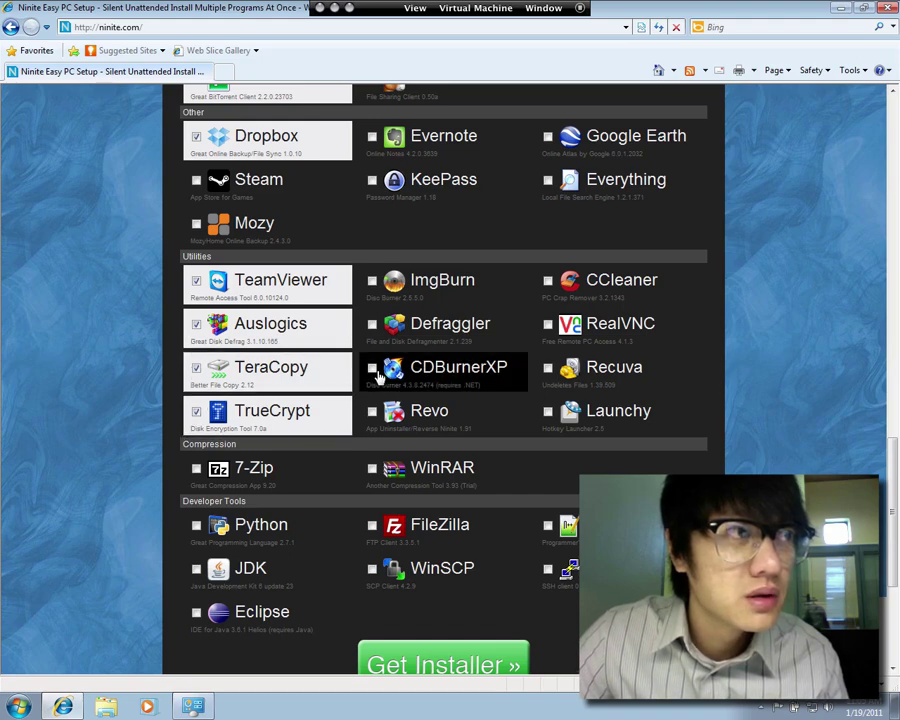
{"action": "left_click", "coordinate": [373, 369]}
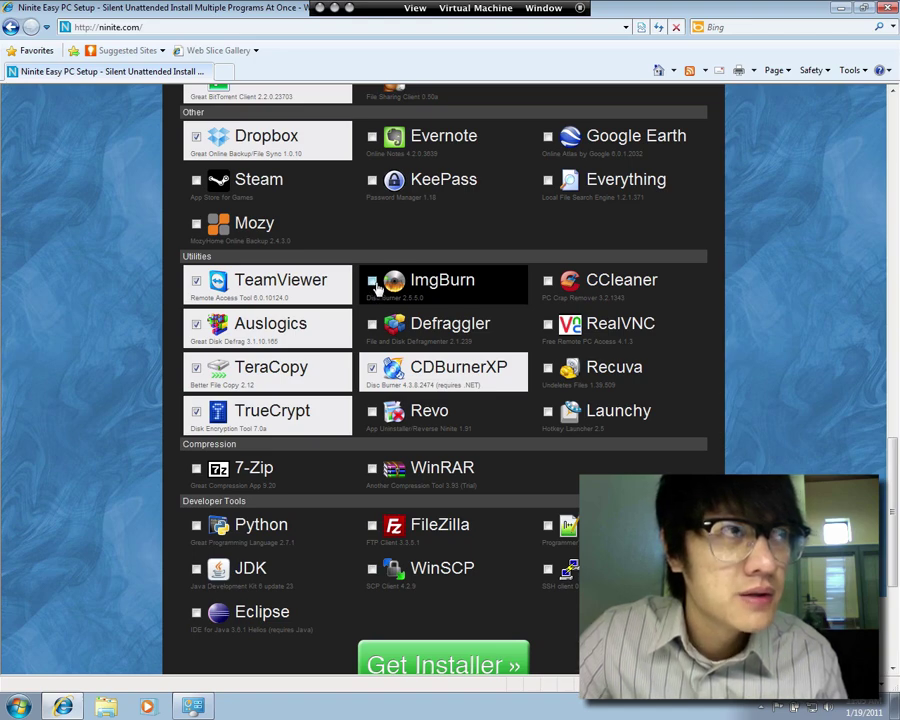
{"action": "left_click", "coordinate": [375, 285]}
{"action": "left_click", "coordinate": [557, 291]}
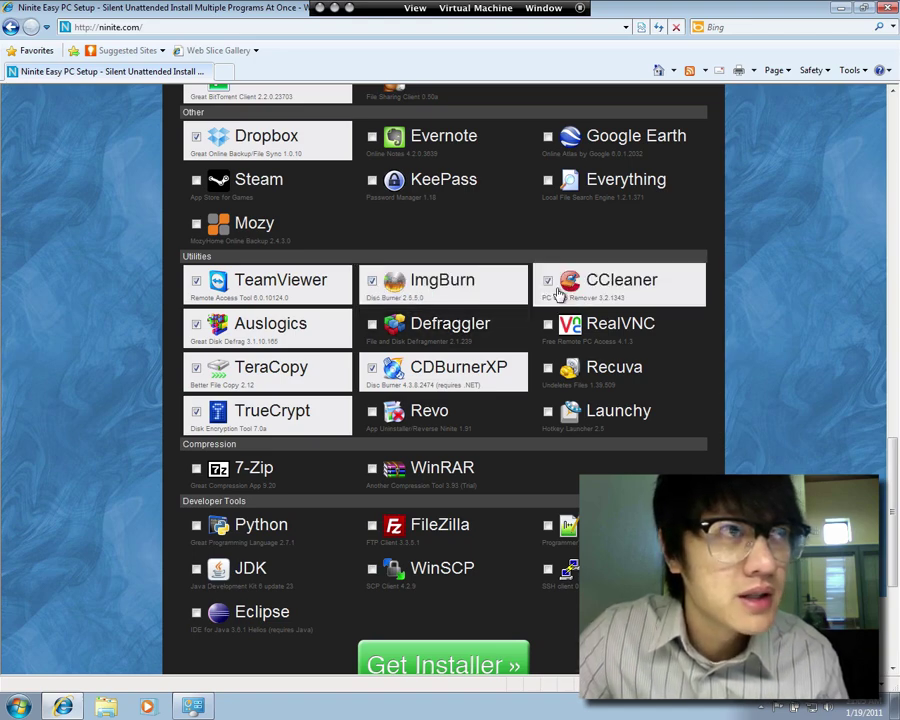
{"action": "left_click", "coordinate": [548, 372]}
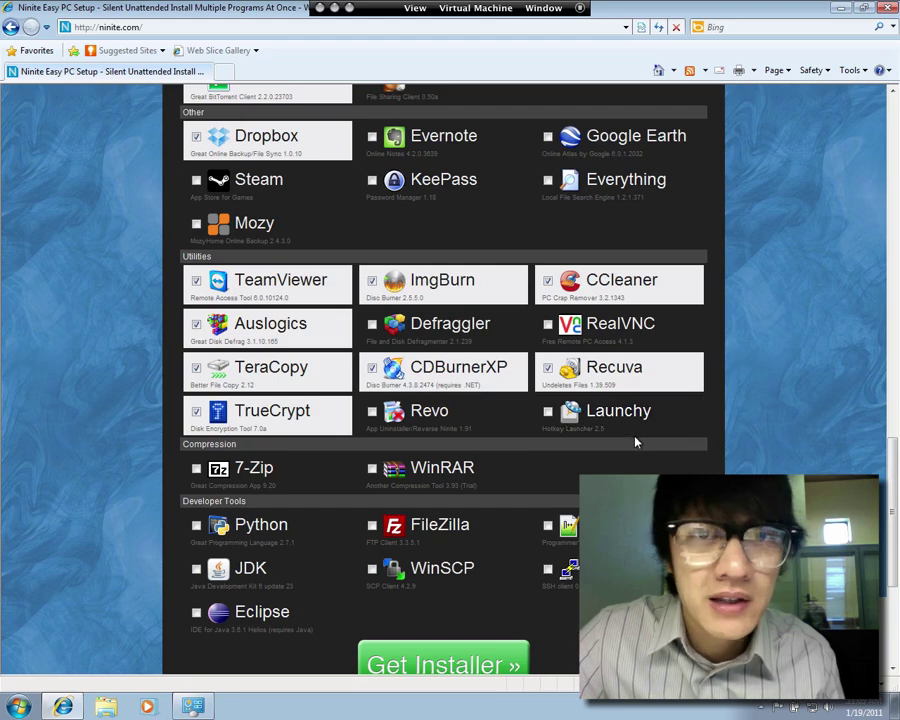
{"action": "left_click", "coordinate": [390, 422]}
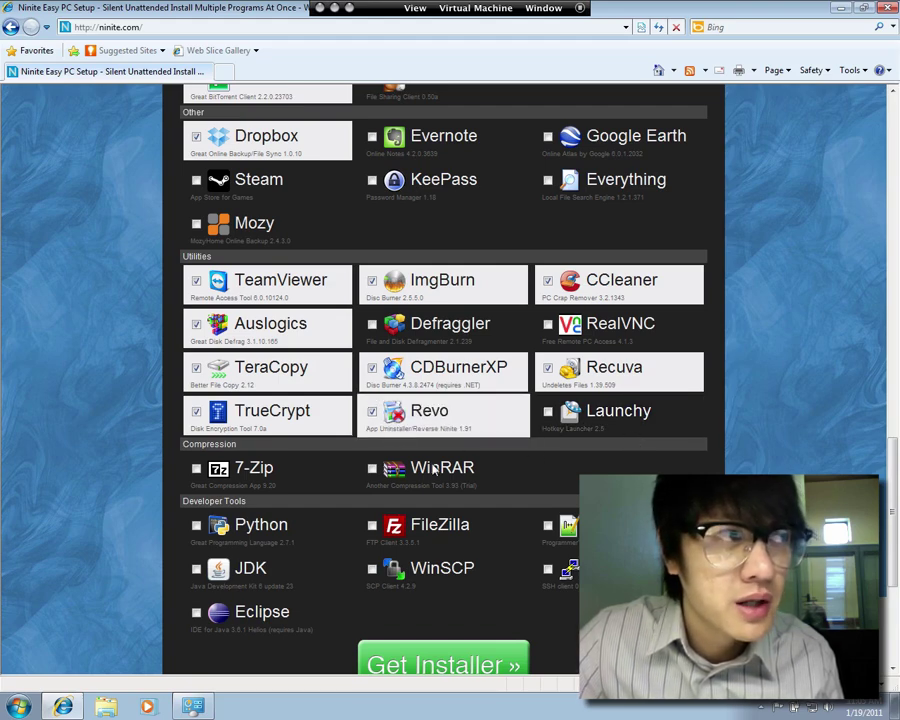
{"action": "left_click", "coordinate": [198, 470]}
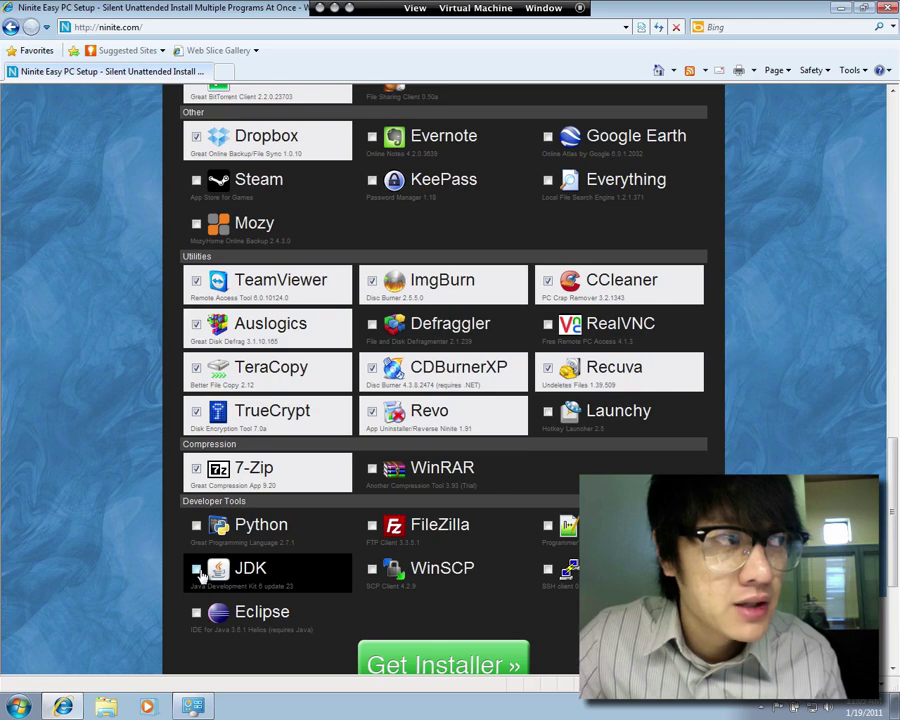
Tick the developer tools JDK, Eclipse, FileZilla and Notepad++
{"action": "scroll", "coordinate": [198, 575], "scroll_direction": "down", "scroll_amount": 2}
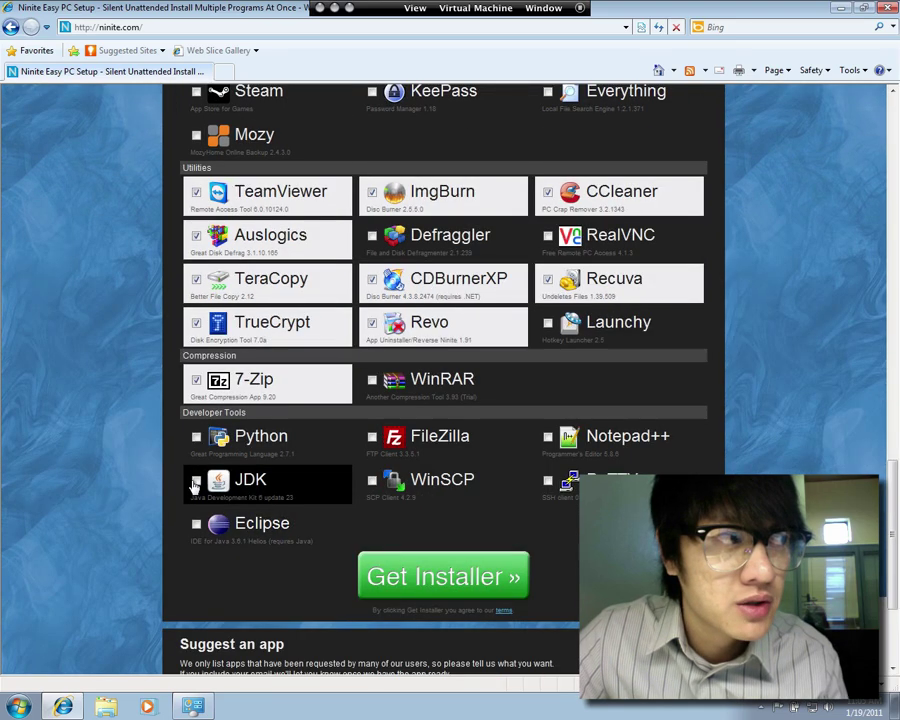
{"action": "left_click", "coordinate": [196, 482]}
{"action": "left_click", "coordinate": [196, 524]}
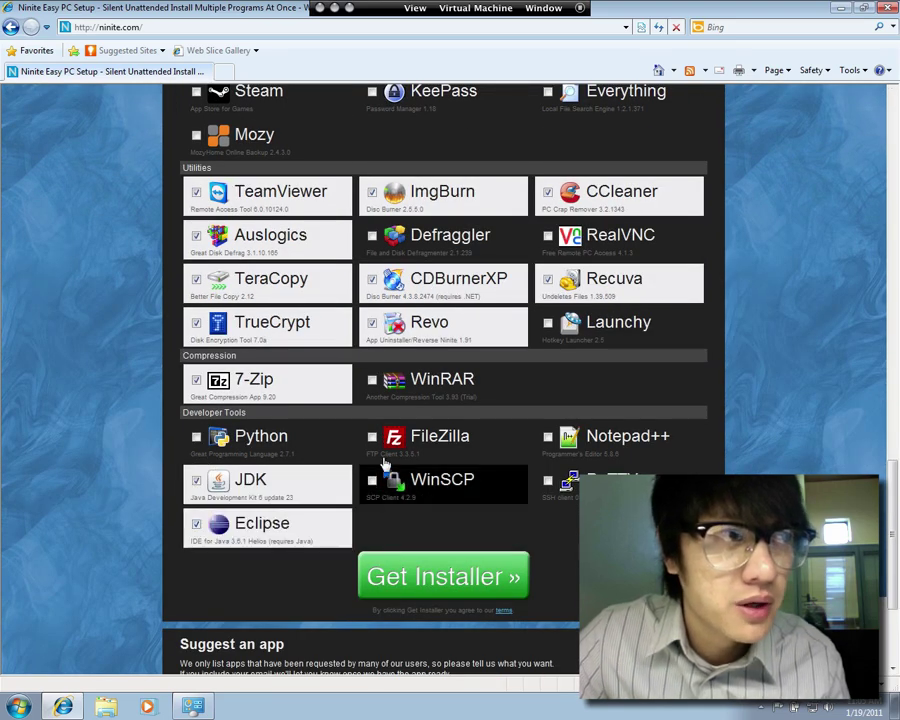
{"action": "left_click", "coordinate": [378, 440]}
{"action": "left_click", "coordinate": [548, 437]}
Tick the security apps Avast, Malwarebytes and Super
{"action": "scroll", "coordinate": [380, 347], "scroll_direction": "up", "scroll_amount": 15}
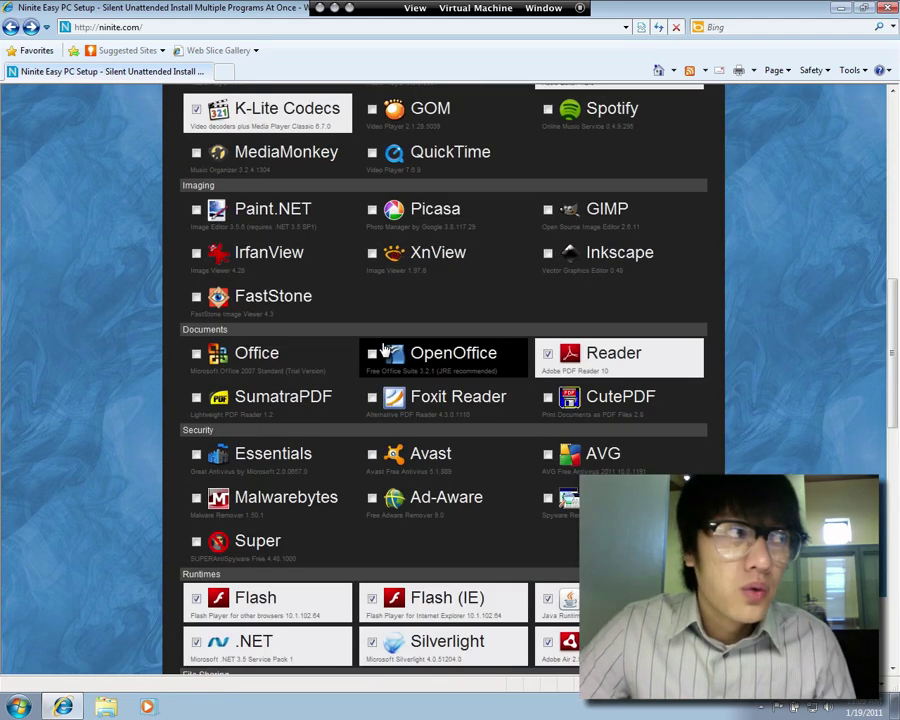
{"action": "scroll", "coordinate": [255, 470], "scroll_direction": "down", "scroll_amount": 3}
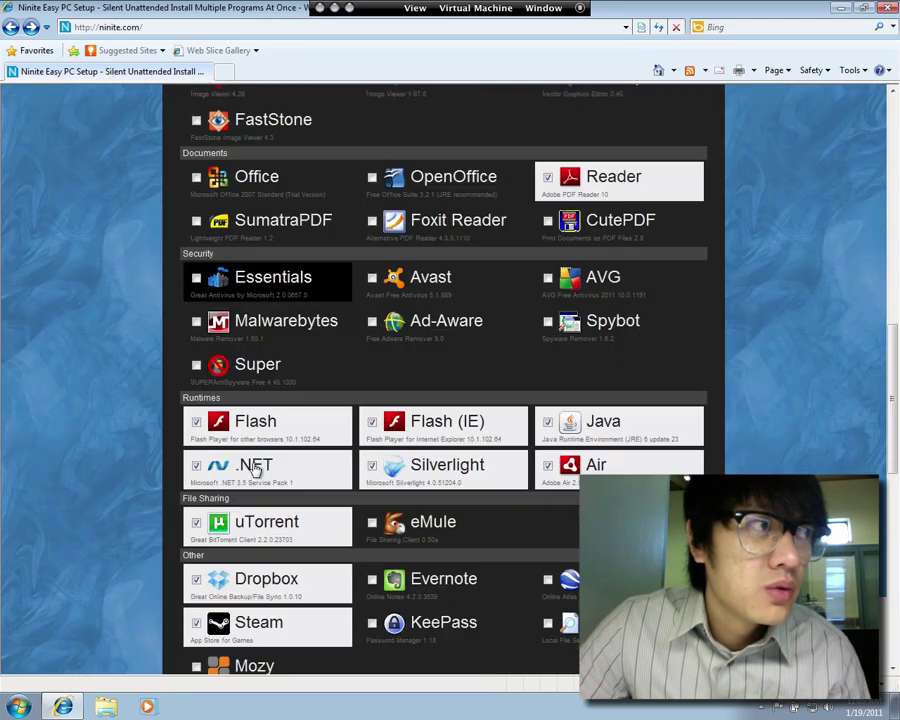
{"action": "left_click", "coordinate": [418, 283]}
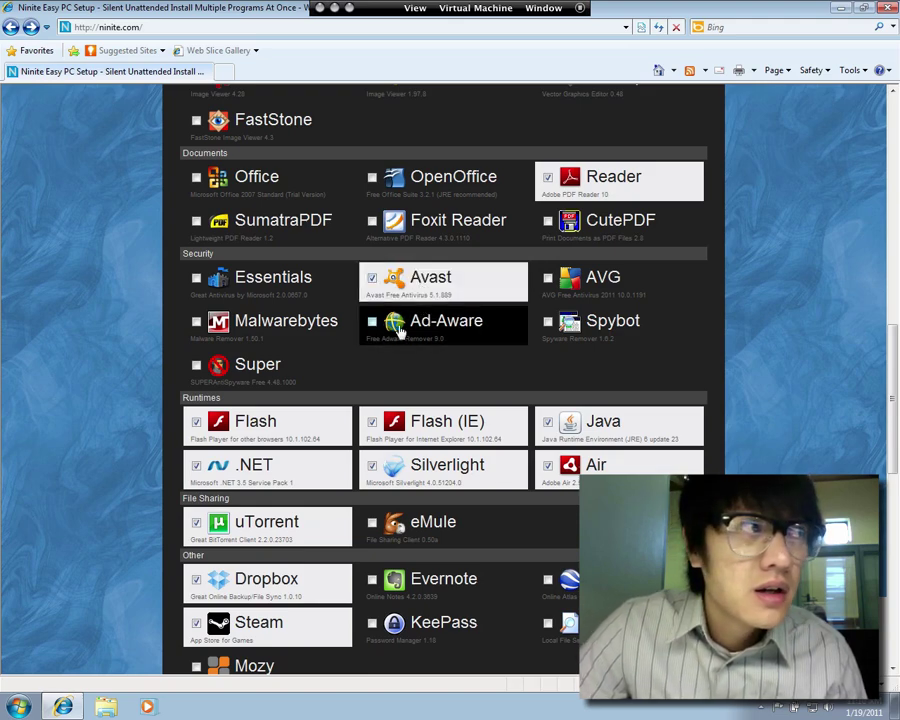
{"action": "left_click", "coordinate": [268, 333]}
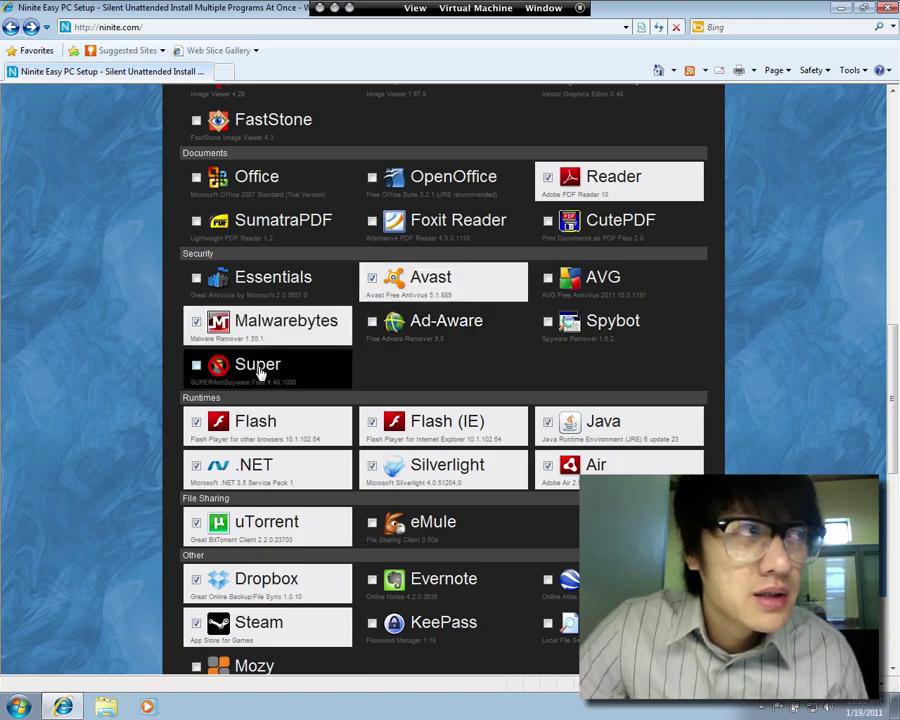
{"action": "left_click", "coordinate": [262, 372]}
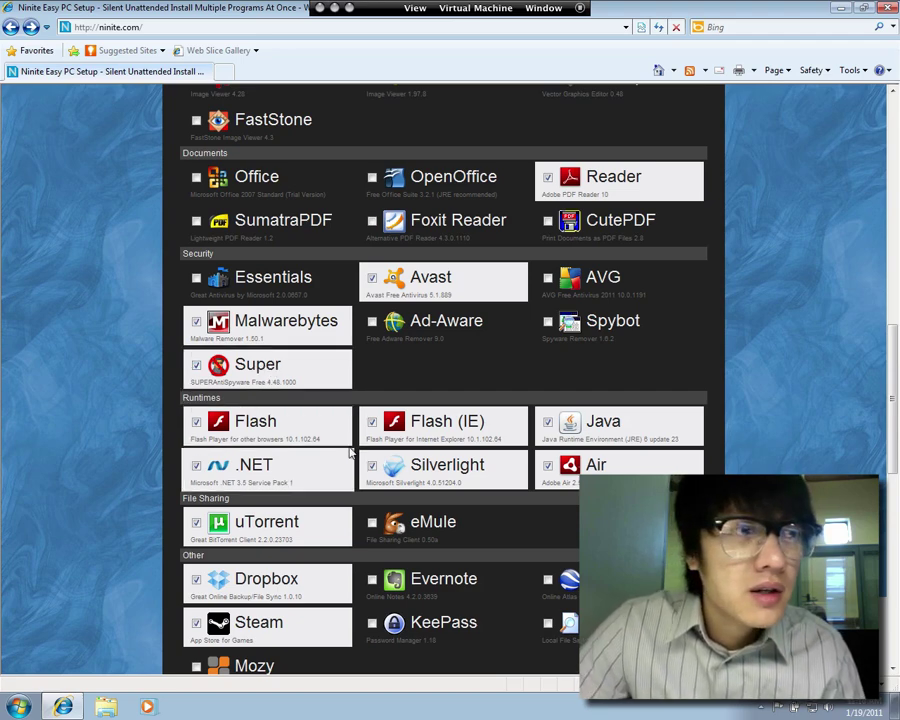
{"action": "scroll", "coordinate": [372, 526], "scroll_direction": "down", "scroll_amount": 5}
{"action": "scroll", "coordinate": [352, 500], "scroll_direction": "up", "scroll_amount": 12}
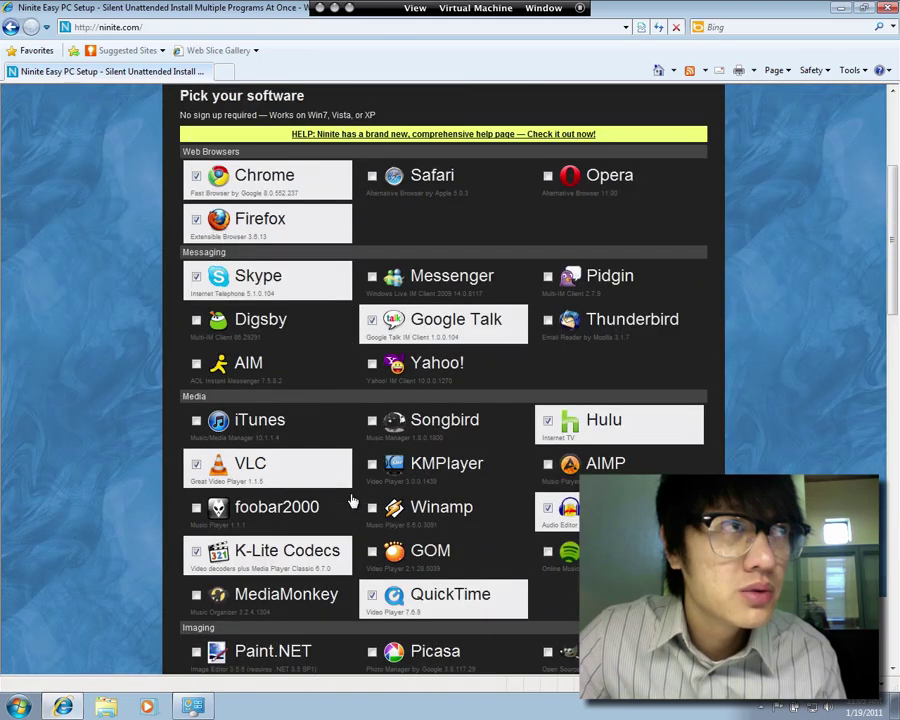
{"action": "scroll", "coordinate": [352, 500], "scroll_direction": "down", "scroll_amount": 1}
{"action": "scroll", "coordinate": [352, 500], "scroll_direction": "down", "scroll_amount": 10}
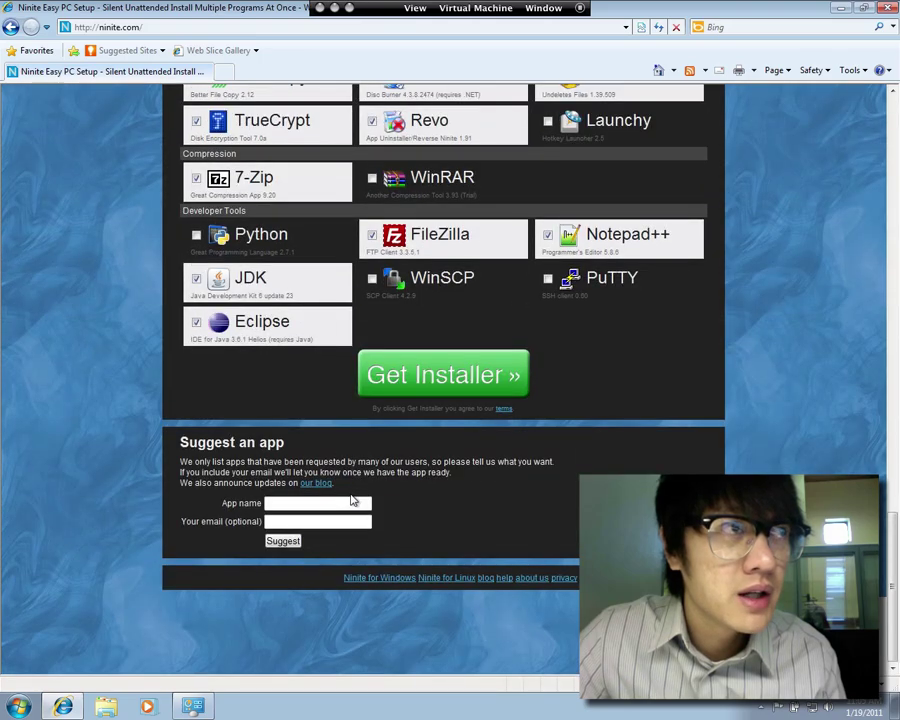
Build the custom Ninite installer and save it to the Desktop
{"action": "left_click", "coordinate": [405, 398]}
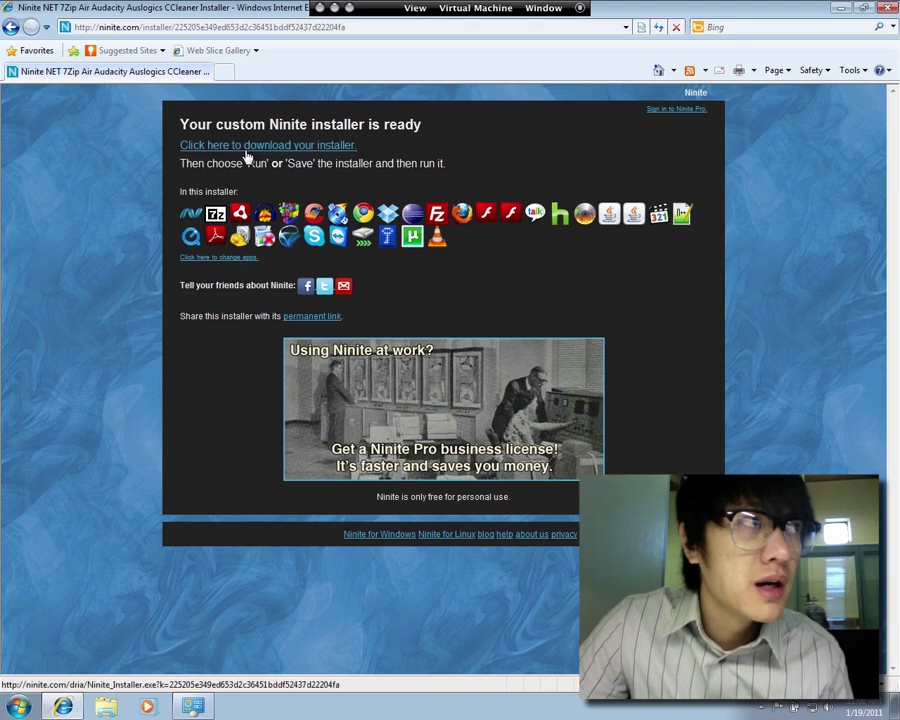
{"action": "left_click", "coordinate": [232, 150]}
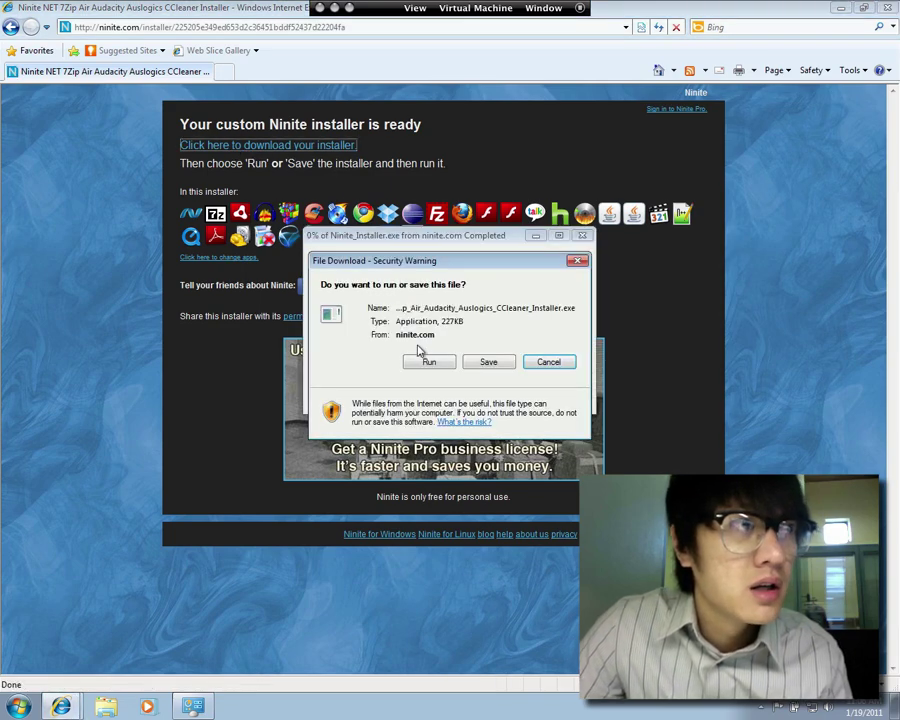
{"action": "left_click", "coordinate": [488, 363]}
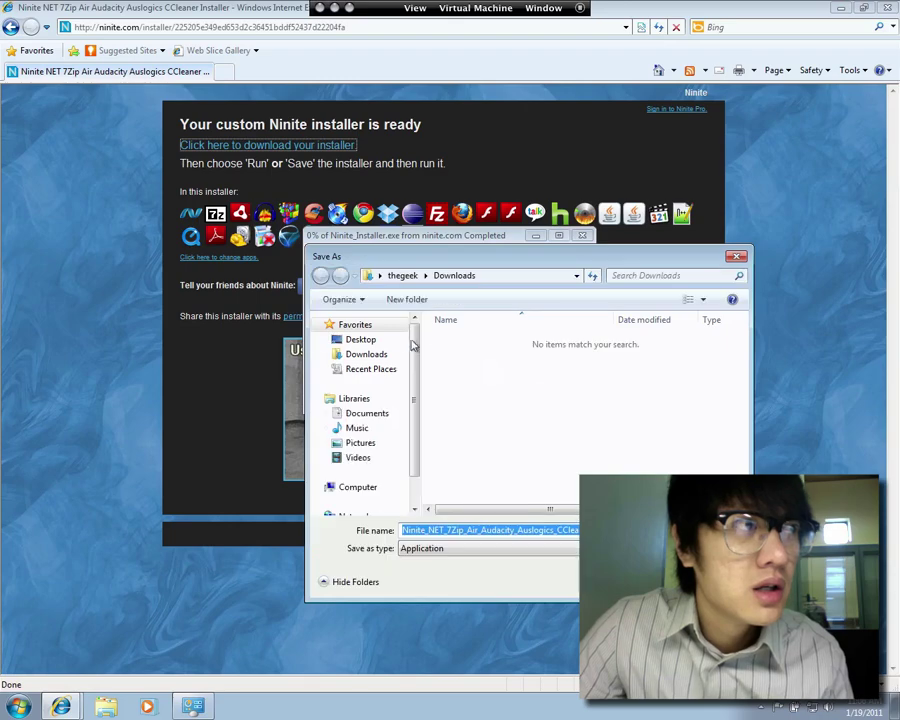
{"action": "left_click", "coordinate": [362, 340]}
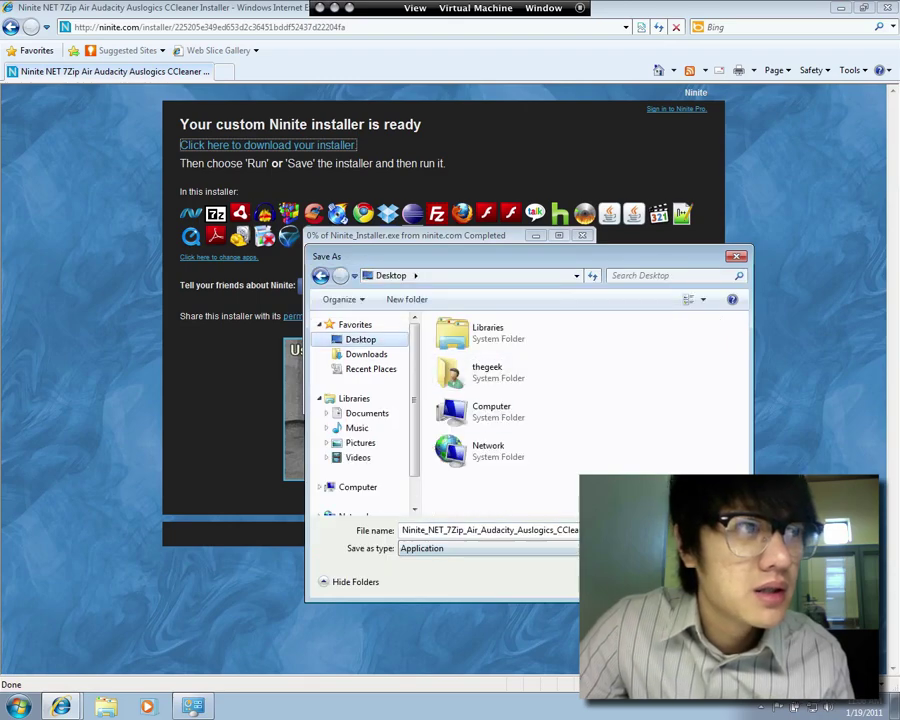
{"action": "key", "text": "Return"}
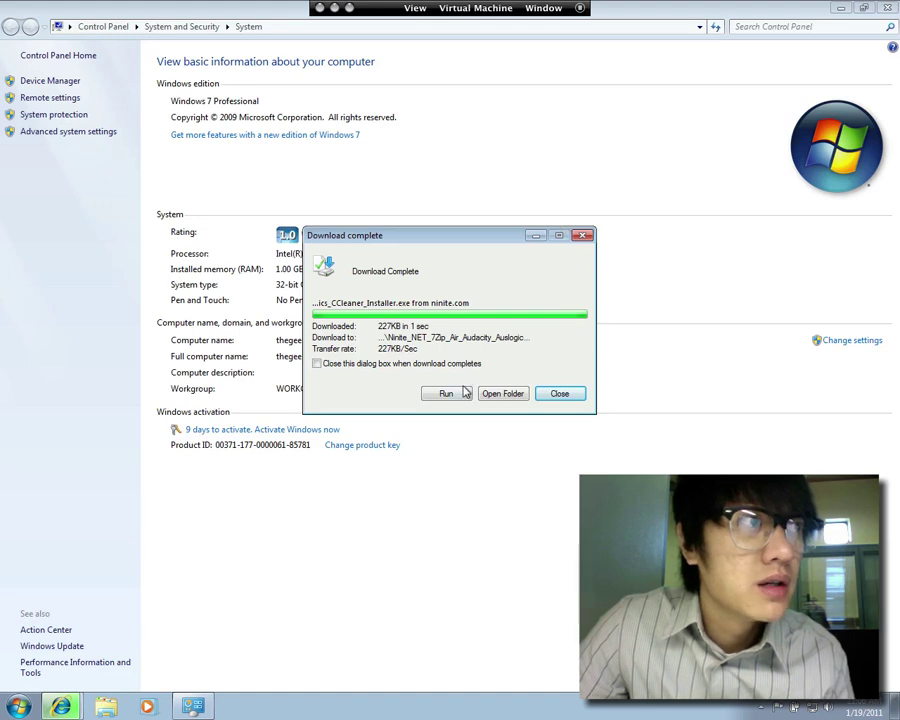
Close the download dialog and System window, then select the installer icon on the desktop
{"action": "left_click", "coordinate": [557, 394]}
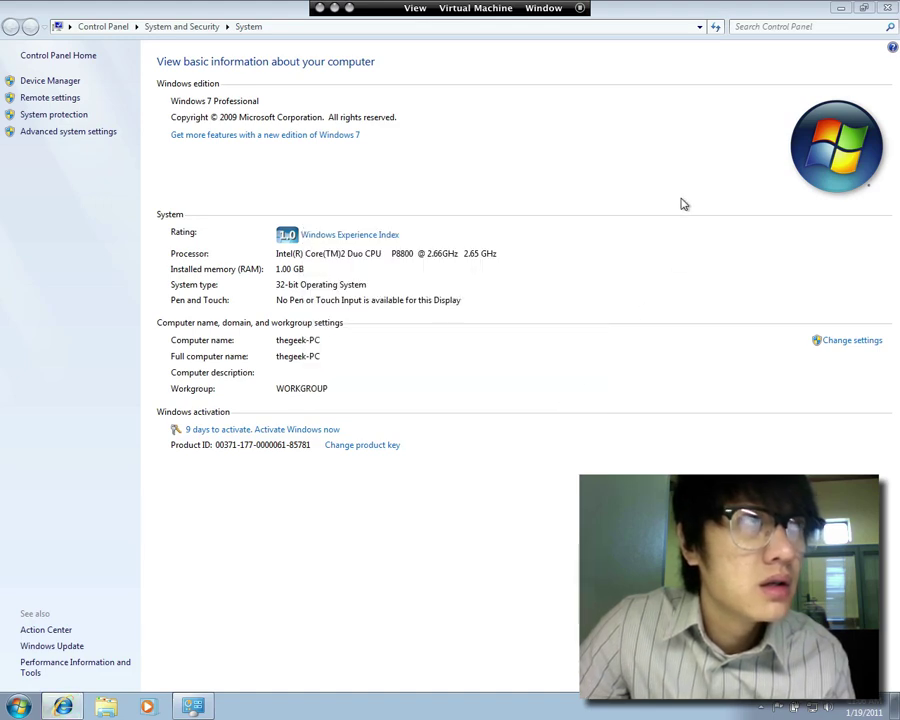
{"action": "left_click", "coordinate": [886, 8]}
{"action": "left_click", "coordinate": [25, 95]}
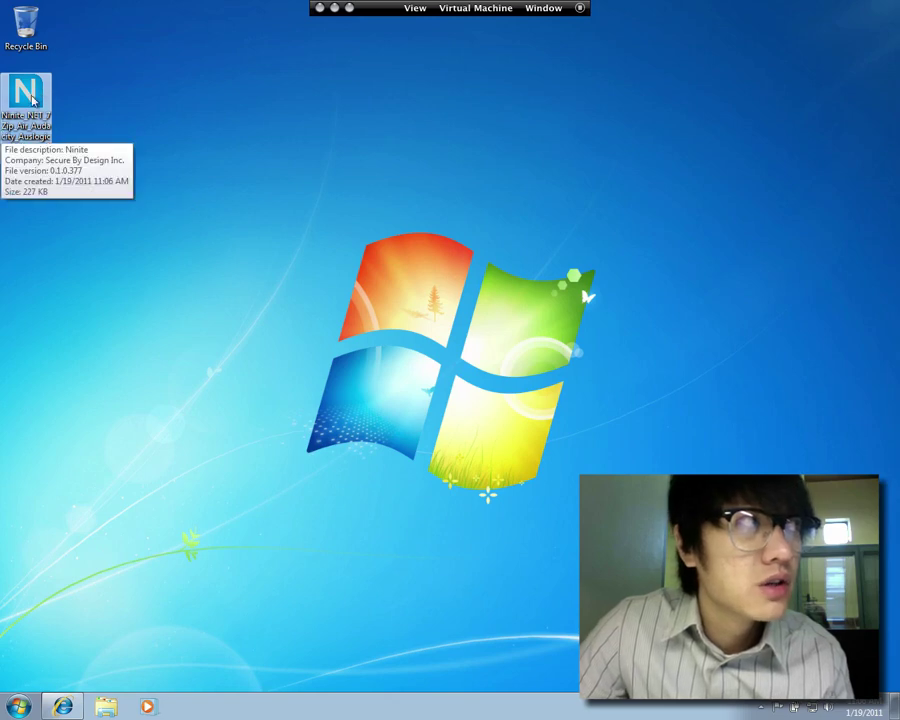
Launch the desktop Ninite installer, allowing it through the Security Warning and UAC prompt
{"action": "double_click", "coordinate": [22, 127]}
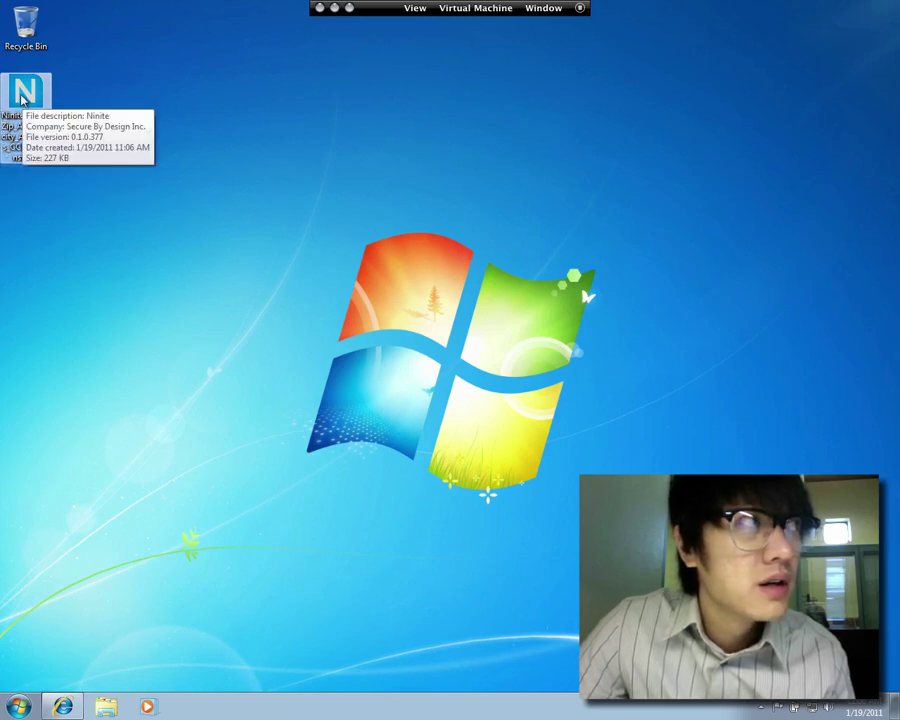
{"action": "double_click", "coordinate": [30, 93]}
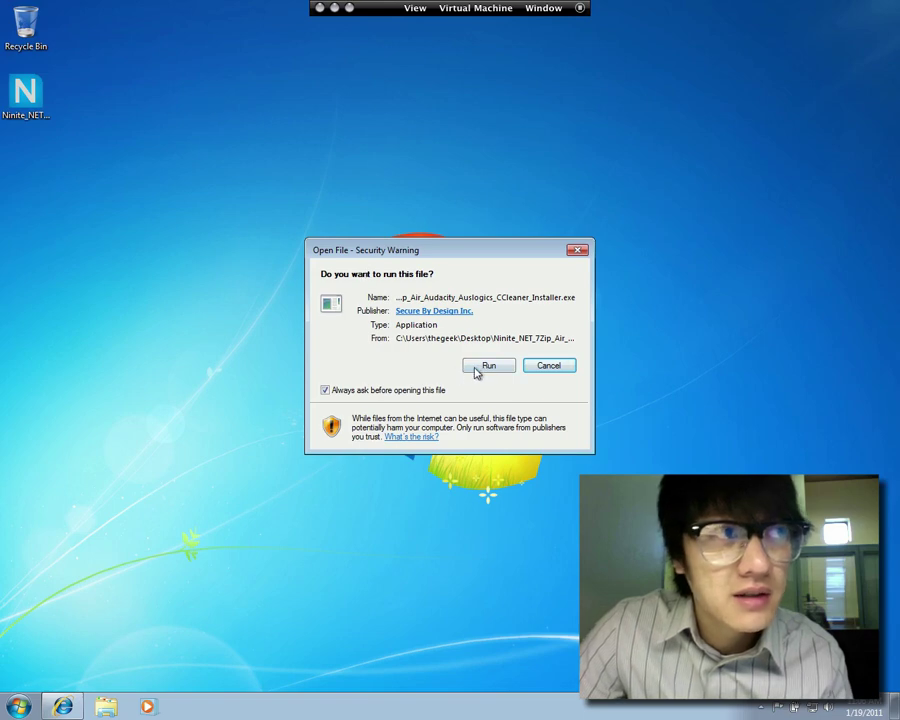
{"action": "left_click", "coordinate": [480, 367]}
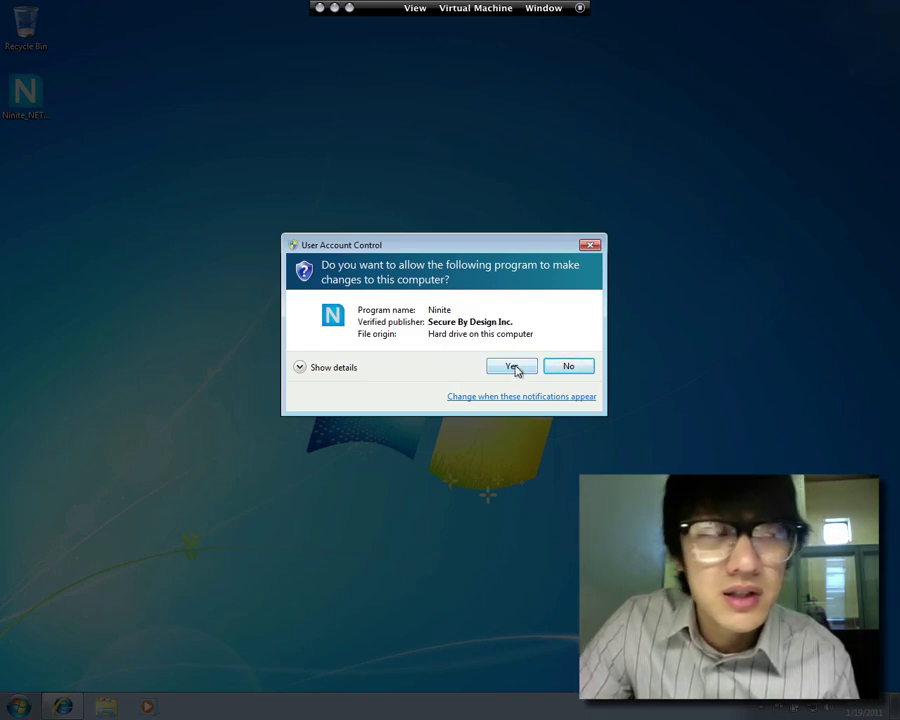
{"action": "left_click", "coordinate": [513, 367]}
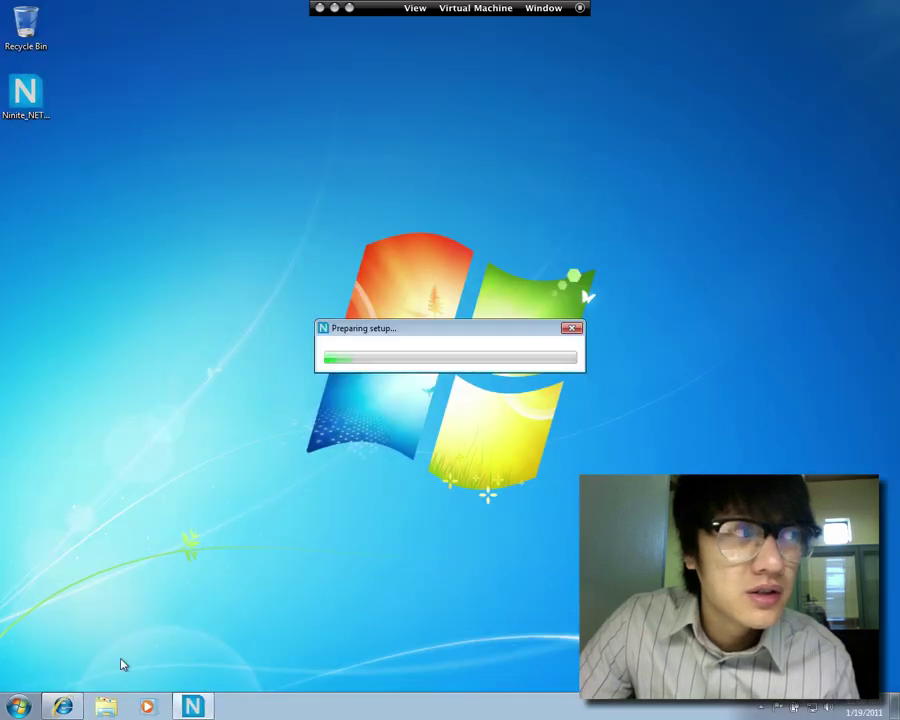
Open User Account Control Settings from a Start search for 'uac', then set it to Never notify
{"action": "left_click", "coordinate": [19, 706]}
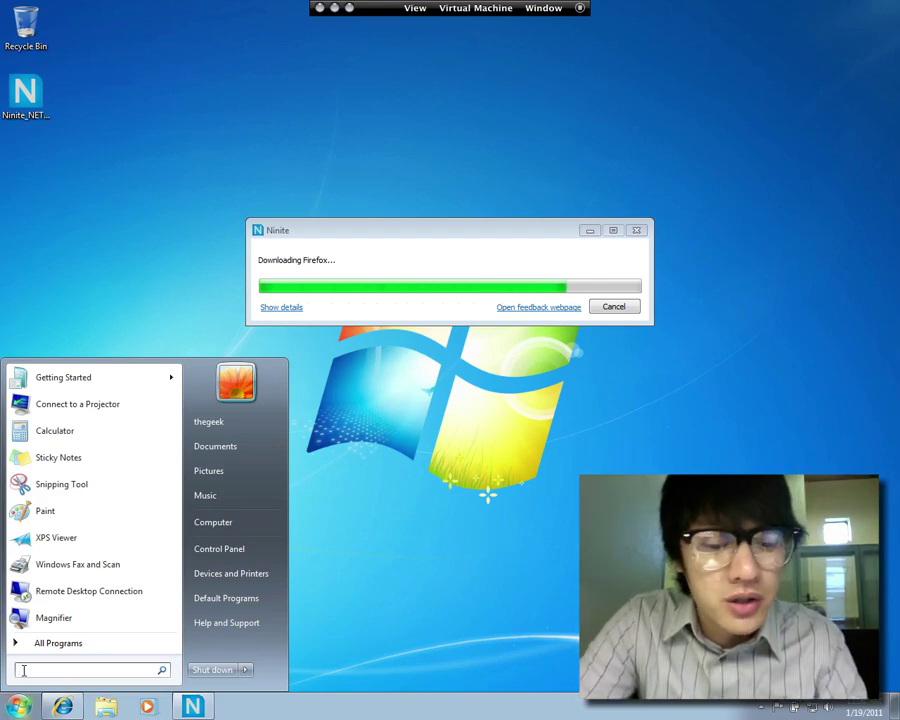
{"action": "type", "text": "uac"}
{"action": "key", "text": "Return"}
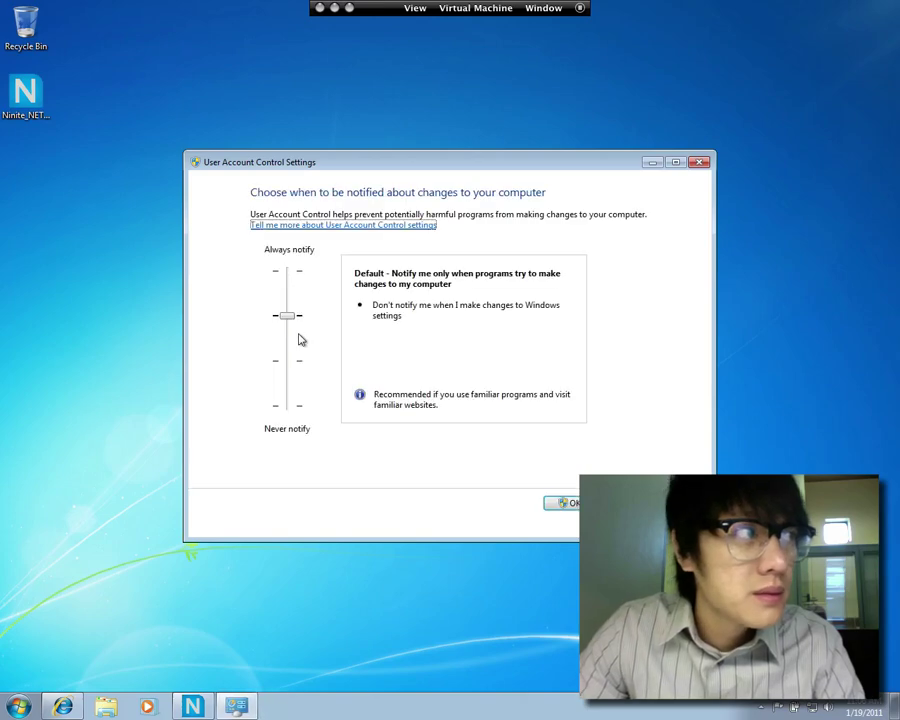
{"action": "left_click_drag", "start_coordinate": [293, 321], "coordinate": [293, 414]}
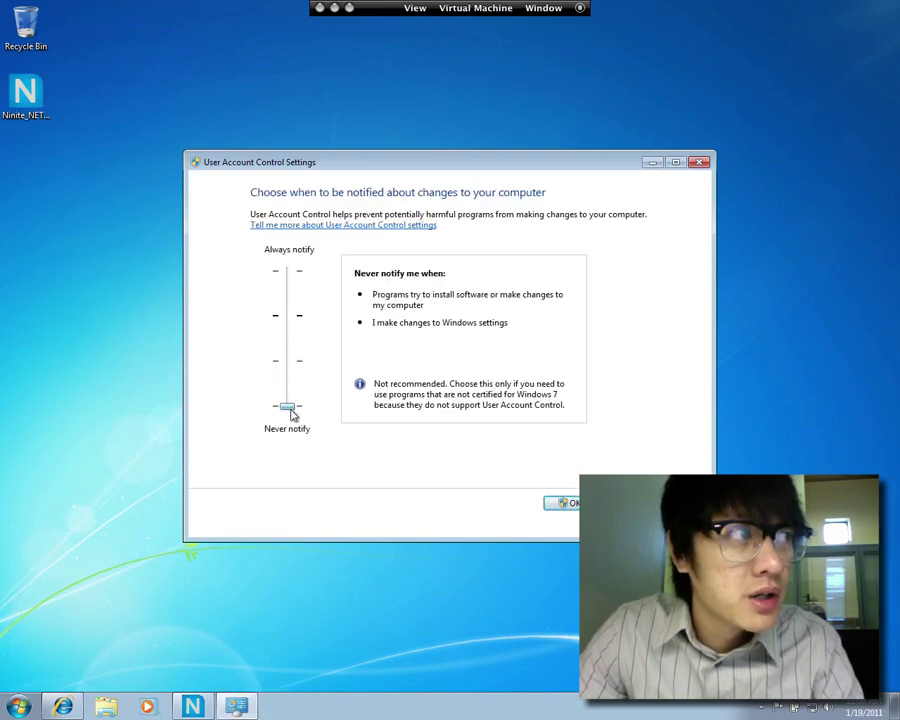
{"action": "left_click", "coordinate": [552, 501]}
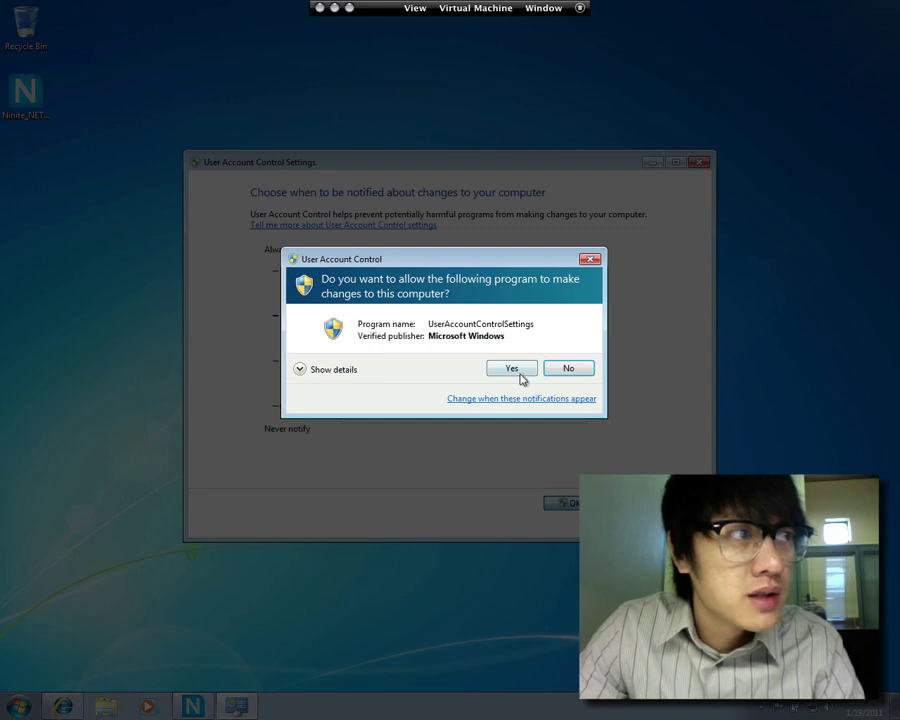
Approve the UAC change, then disable all Action Center security and maintenance messages
{"action": "left_click", "coordinate": [517, 369]}
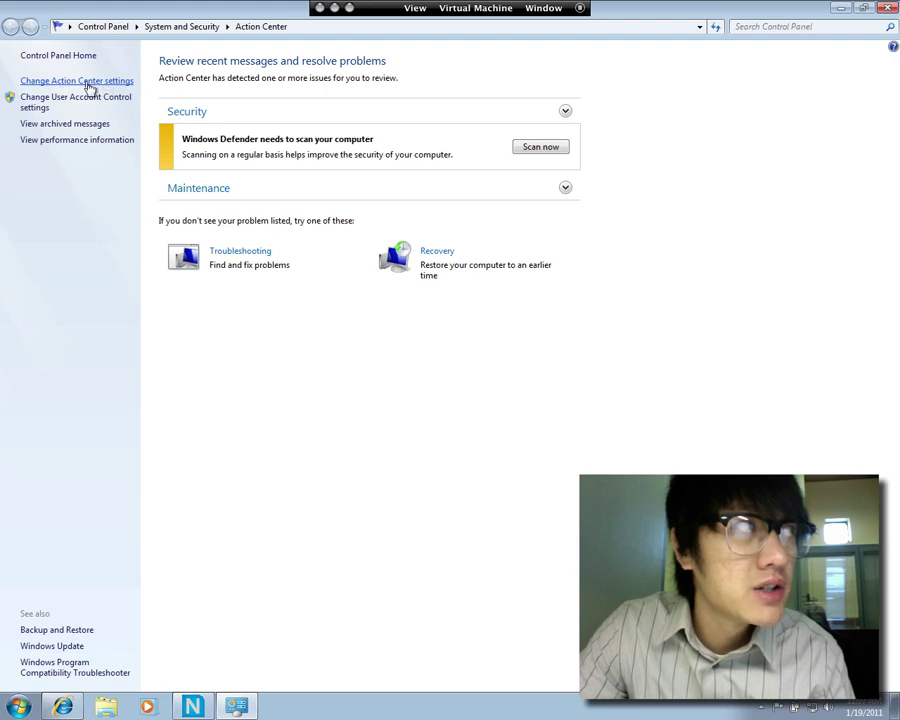
{"action": "left_click", "coordinate": [83, 84]}
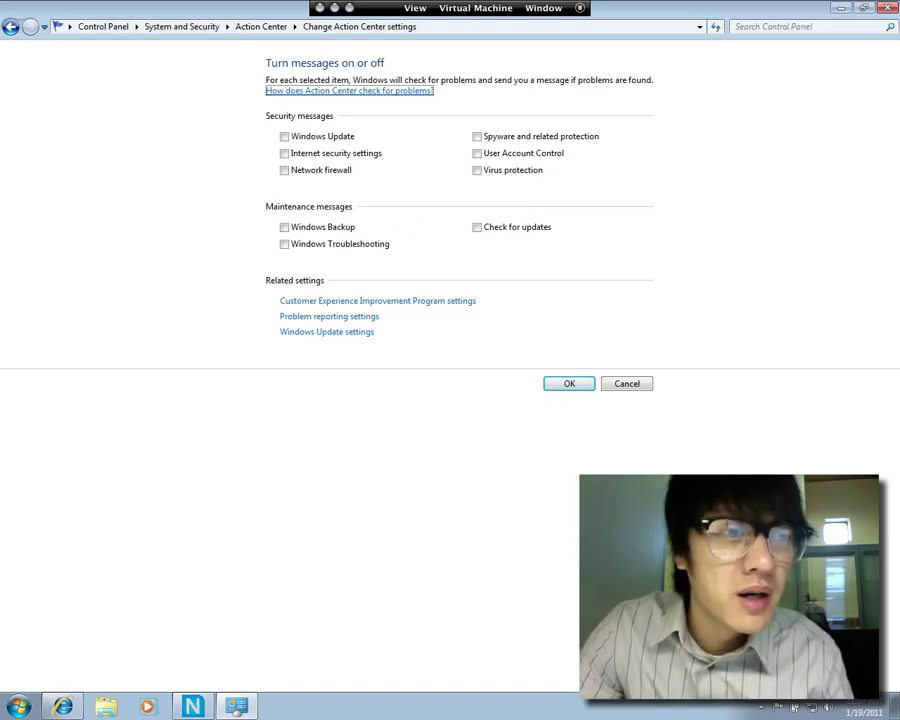
{"action": "left_click", "coordinate": [570, 388]}
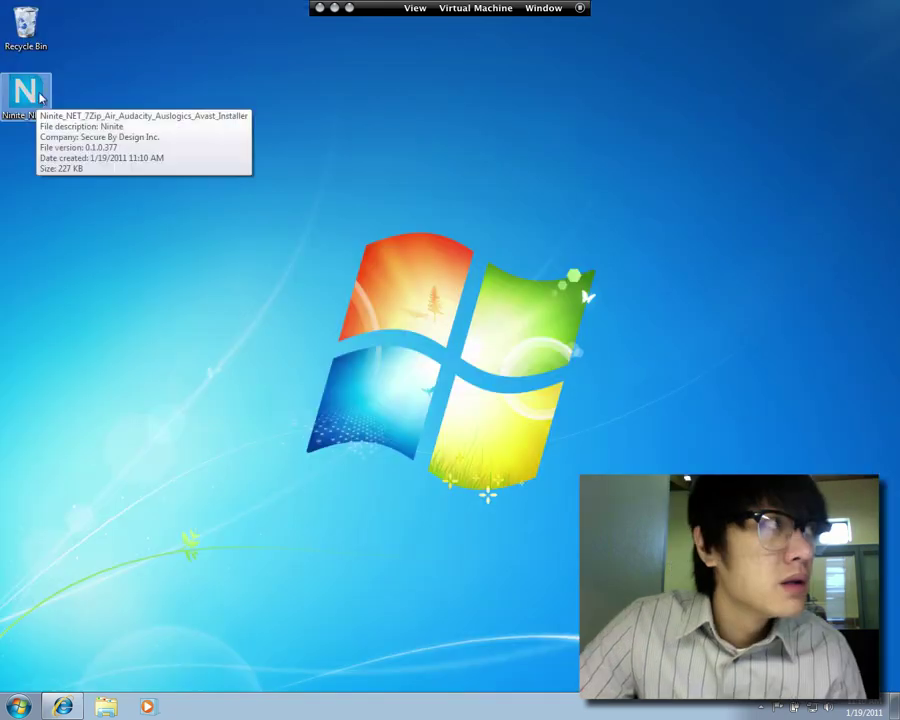
Run the new Ninite Avast installer from the desktop, allowing it past the Security Warning
{"action": "left_click", "coordinate": [44, 96]}
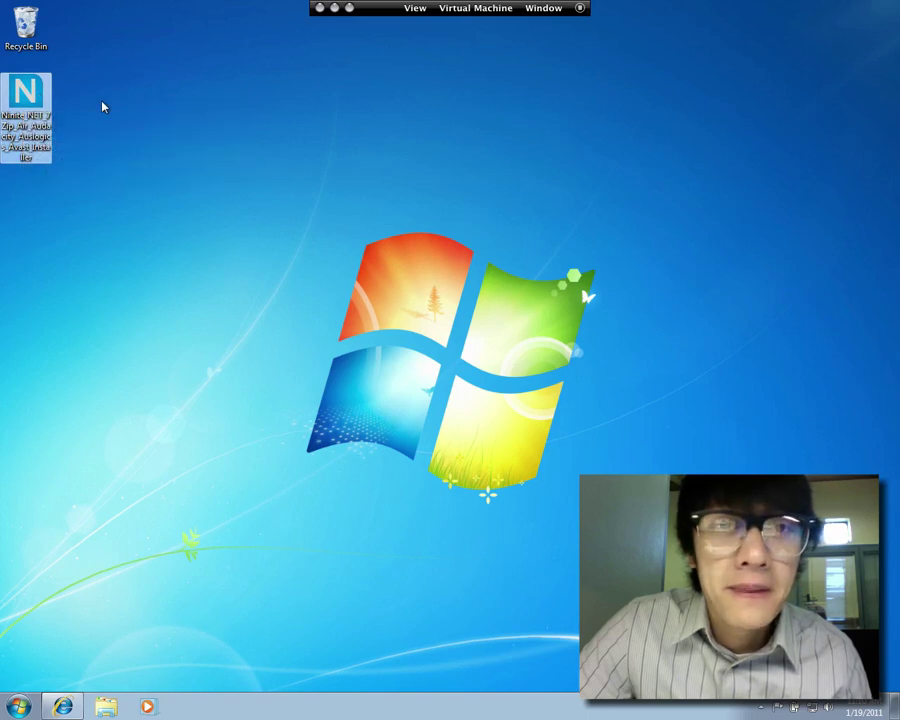
{"action": "double_click", "coordinate": [25, 93]}
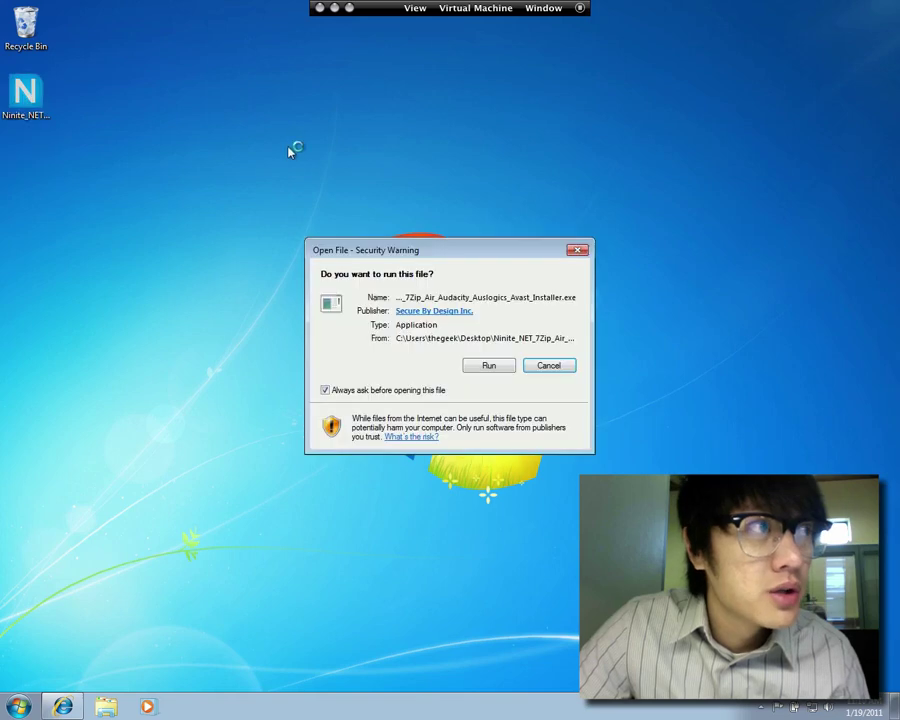
{"action": "left_click", "coordinate": [488, 366]}
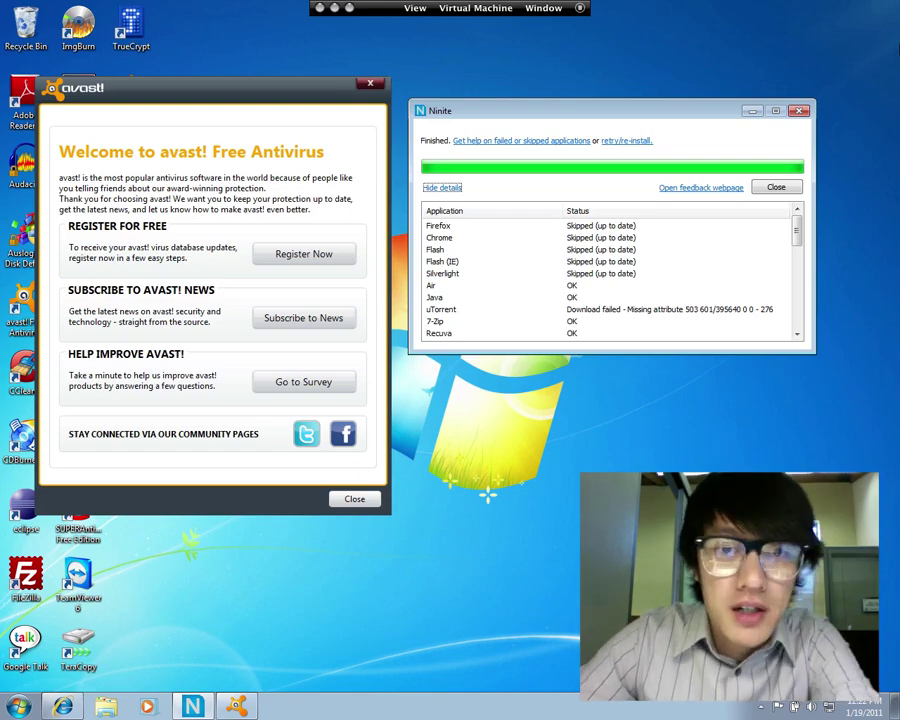
Check the Ninite results, close the installer, and center the avast welcome window
{"action": "left_click_drag", "start_coordinate": [527, 115], "coordinate": [547, 94]}
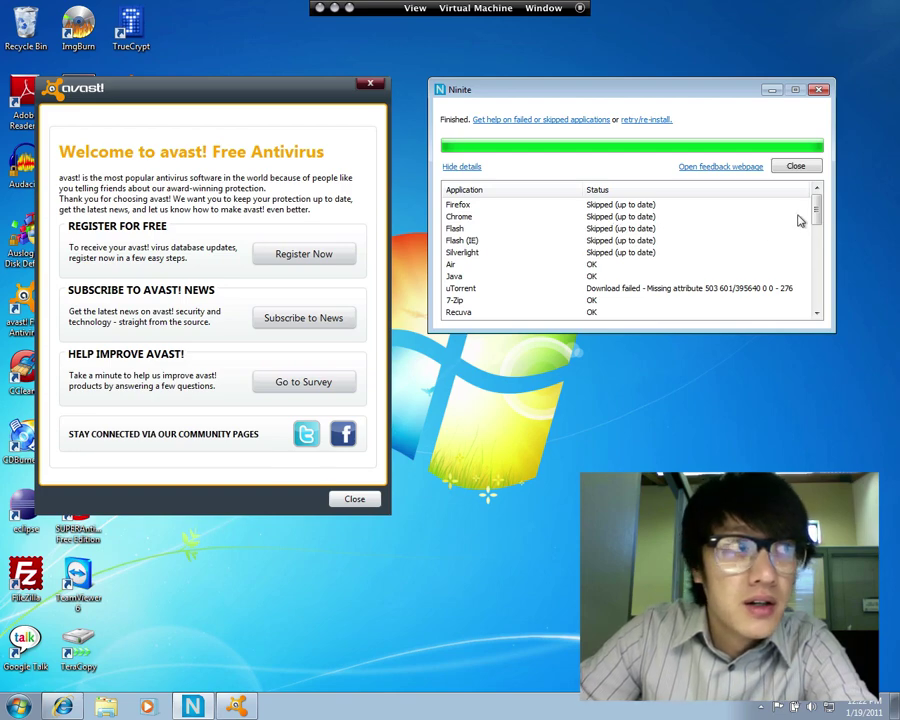
{"action": "left_click_drag", "start_coordinate": [818, 210], "coordinate": [823, 205]}
{"action": "left_click", "coordinate": [814, 169]}
{"action": "left_click_drag", "start_coordinate": [192, 95], "coordinate": [512, 72]}
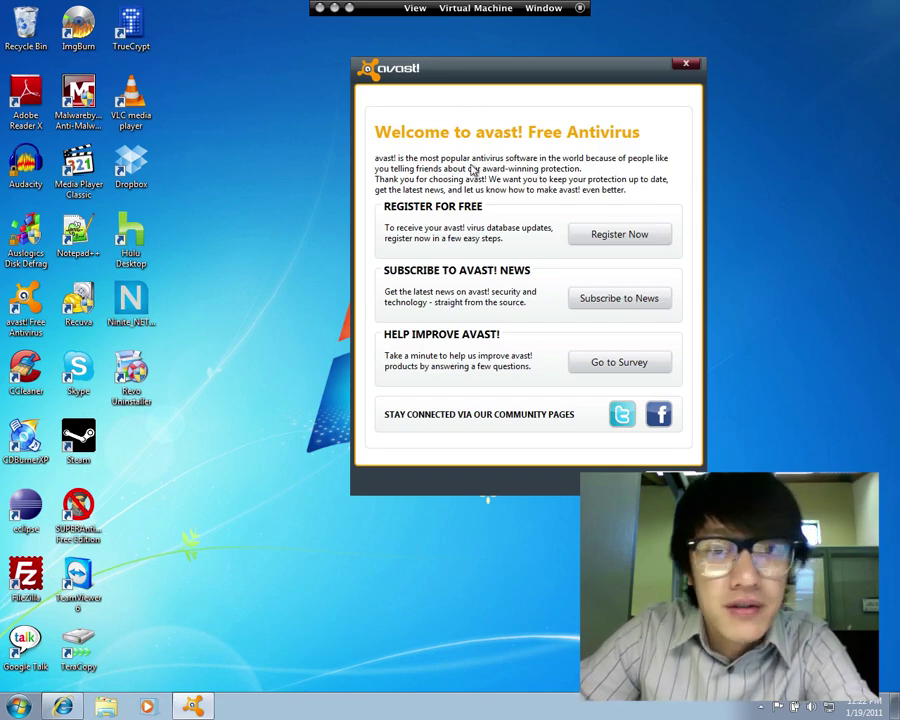
Choose avast's free registration and fill in the name and e-mail address fields
{"action": "left_click", "coordinate": [619, 235]}
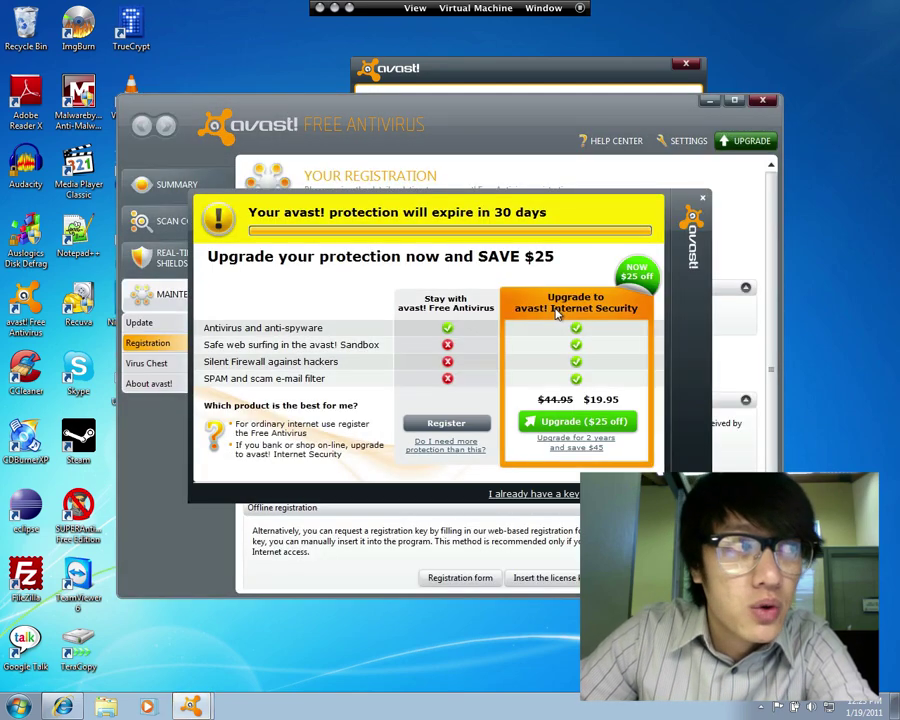
{"action": "left_click", "coordinate": [430, 422]}
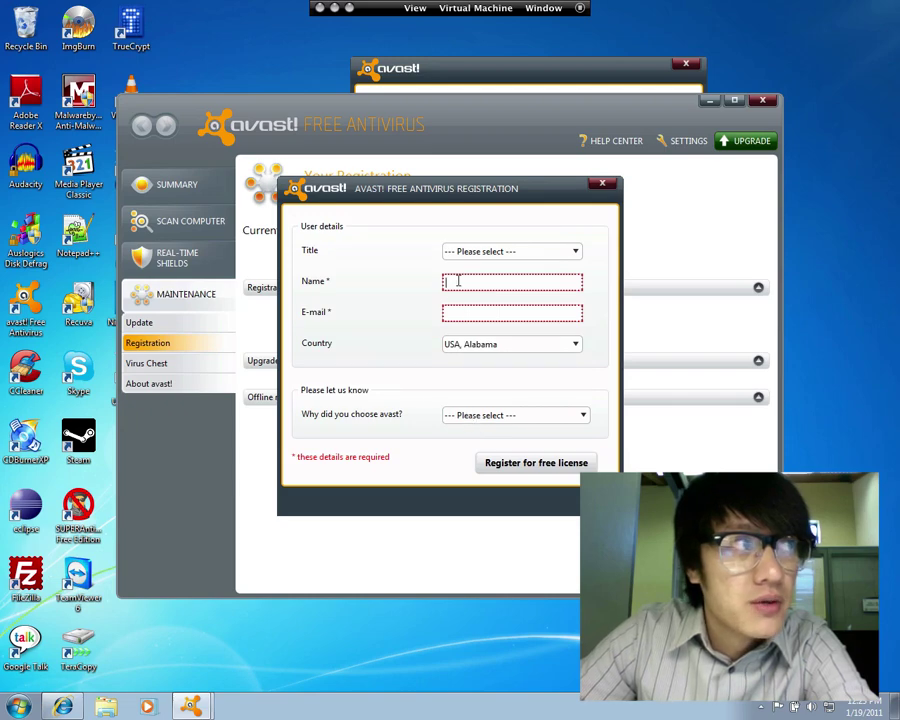
{"action": "left_click", "coordinate": [466, 315]}
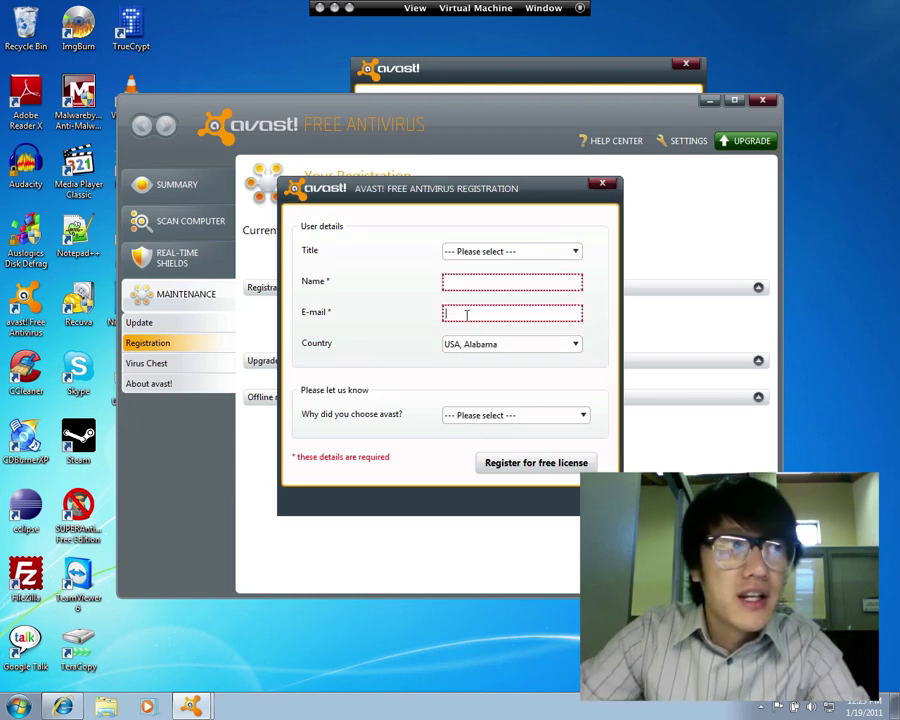
{"action": "left_click", "coordinate": [468, 282]}
{"action": "type", "text": "sdfas"}
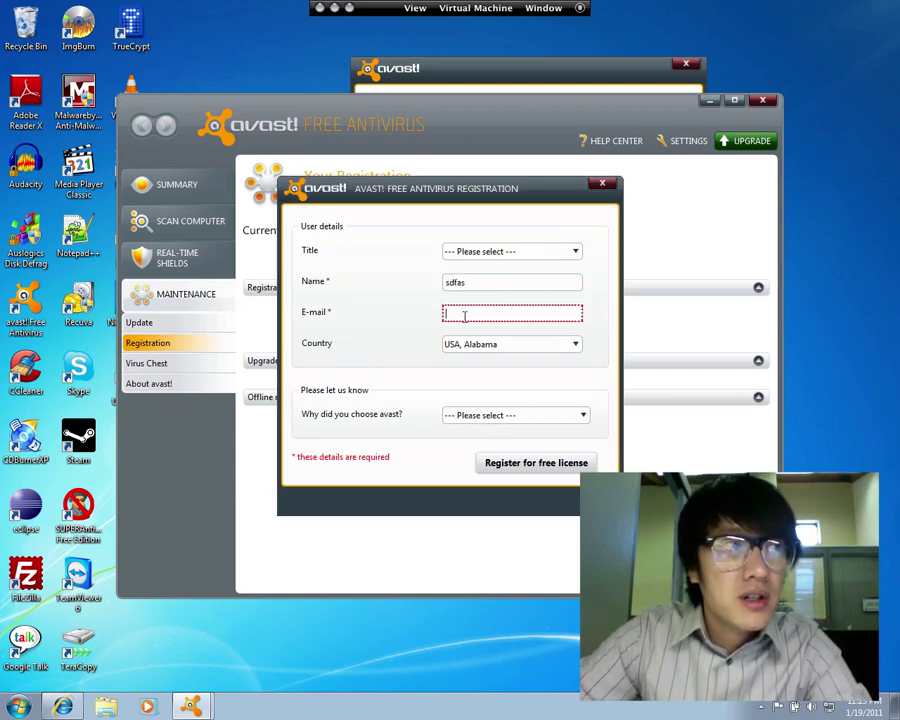
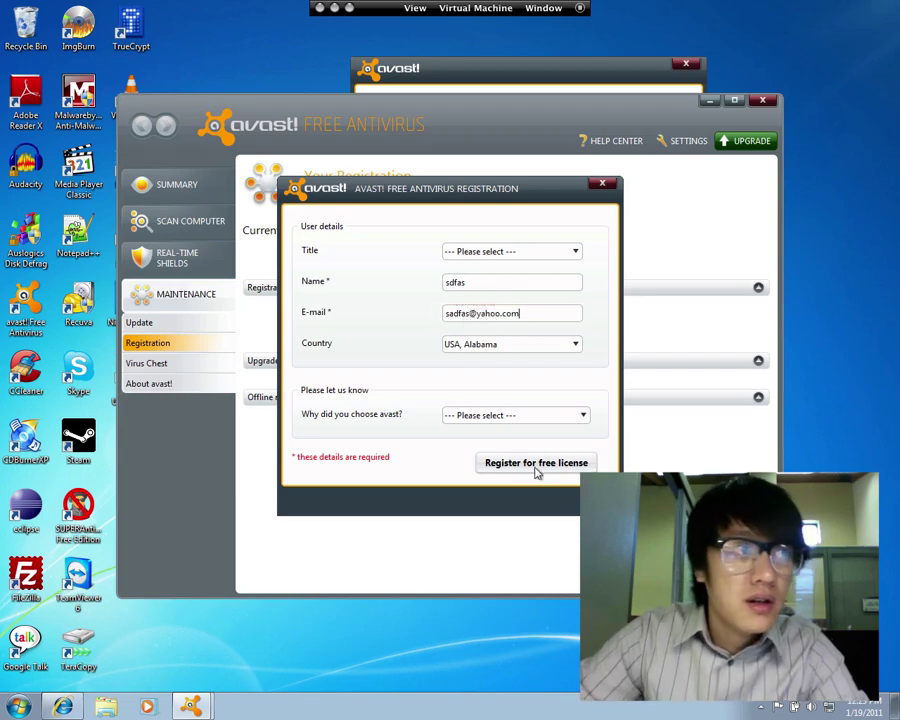
Submit the free licence registration, dismiss the confirmation, and close the avast main window
{"action": "left_click", "coordinate": [536, 463]}
{"action": "left_click", "coordinate": [504, 394]}
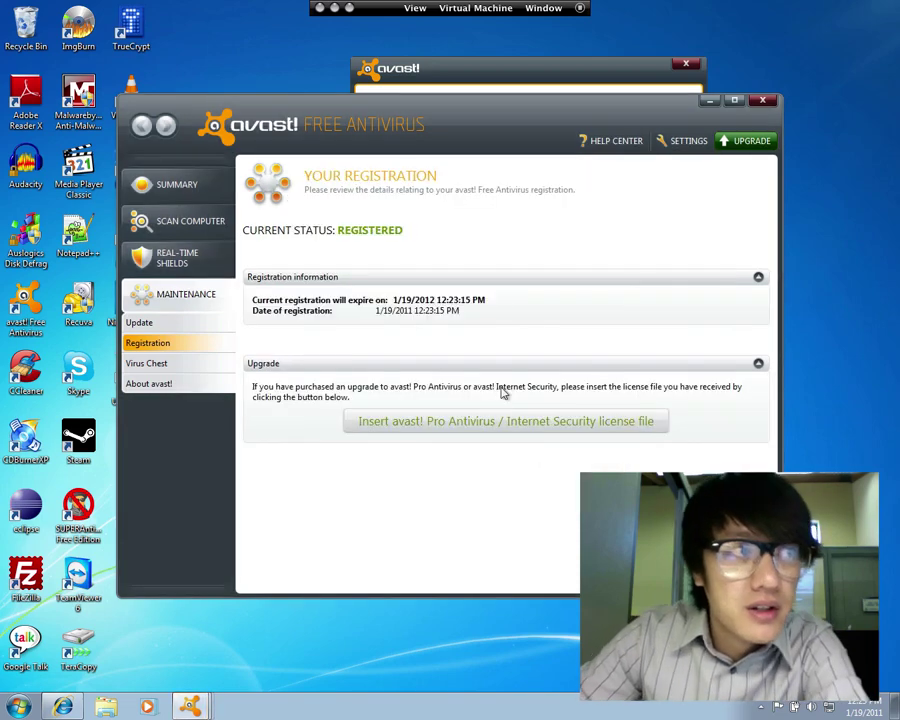
{"action": "left_click", "coordinate": [764, 102]}
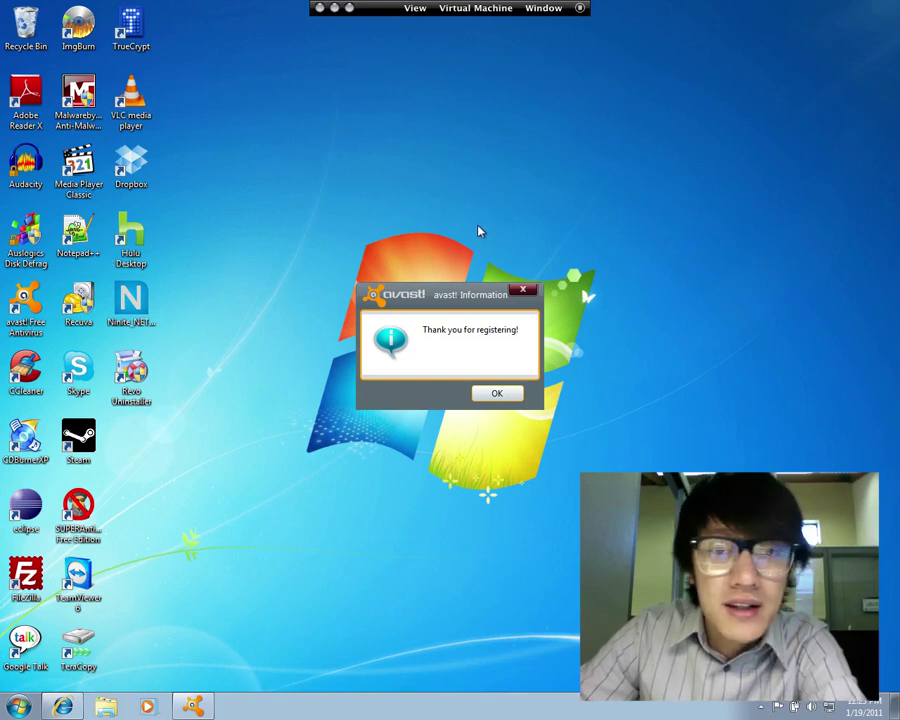
Dismiss avast's 'Thank you for registering!' message with OK
{"action": "left_click", "coordinate": [505, 393]}
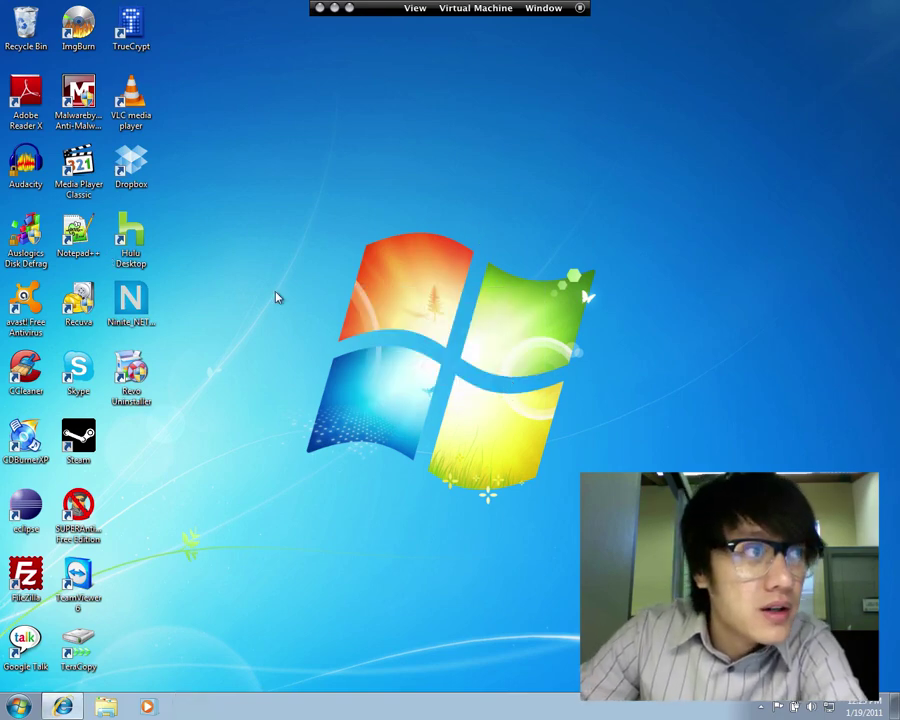